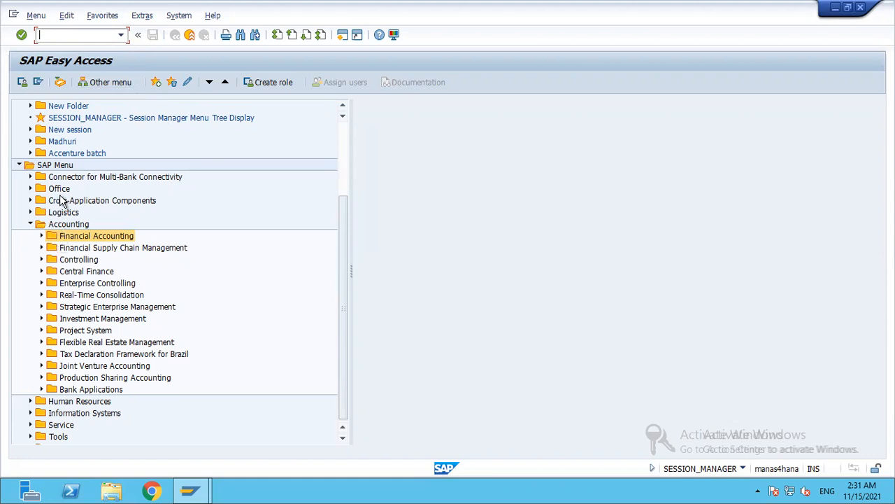
- Open the FB70 customer invoice transaction from Financial Accounting, Accounts Receivable, Document Entry
click(42, 236)
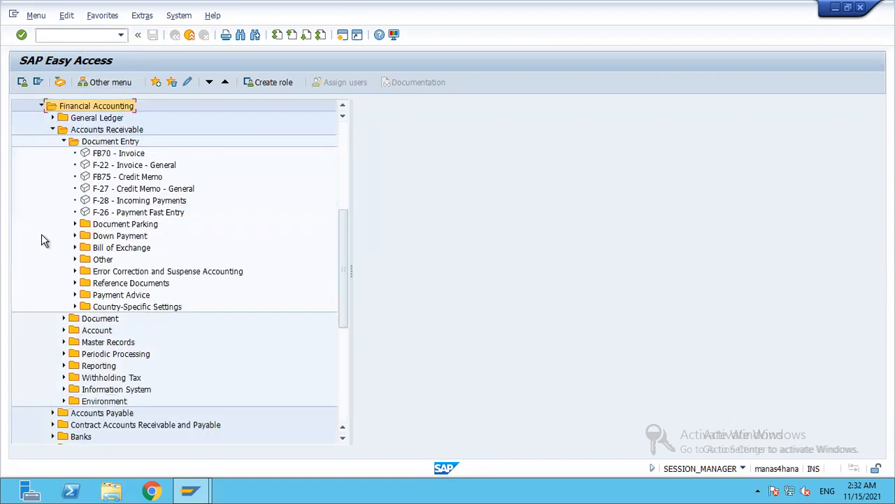
click(64, 142)
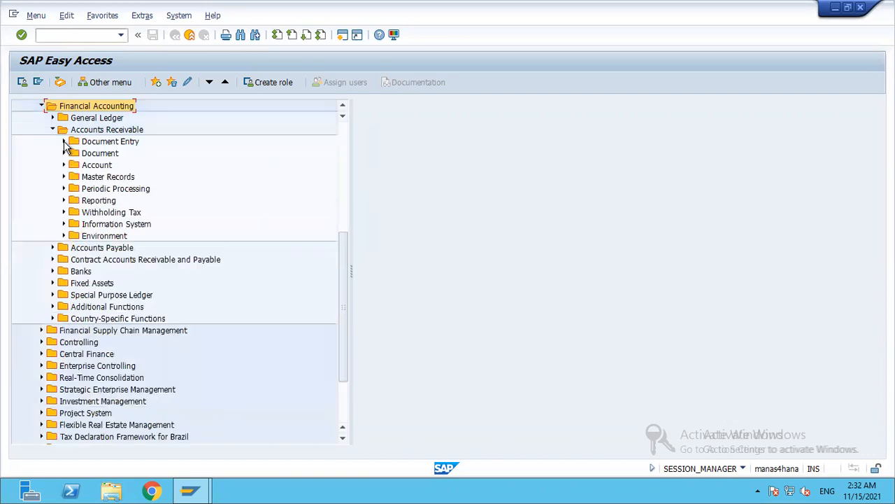
click(65, 142)
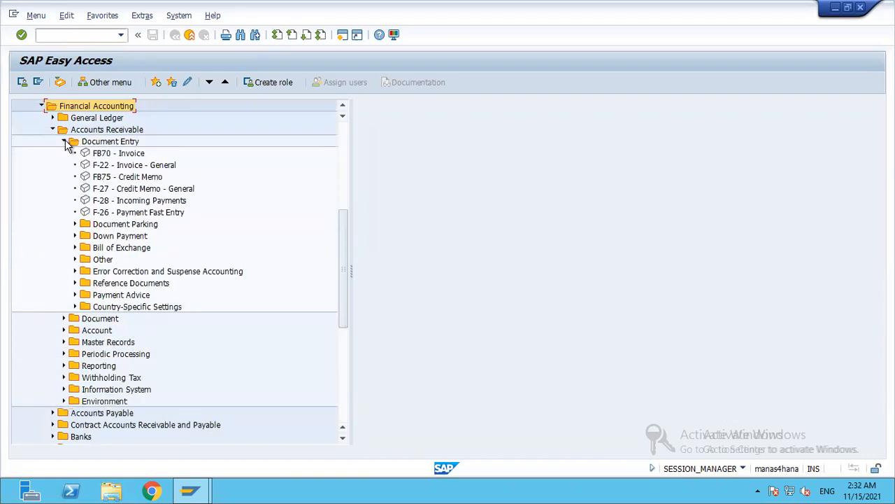
click(133, 154)
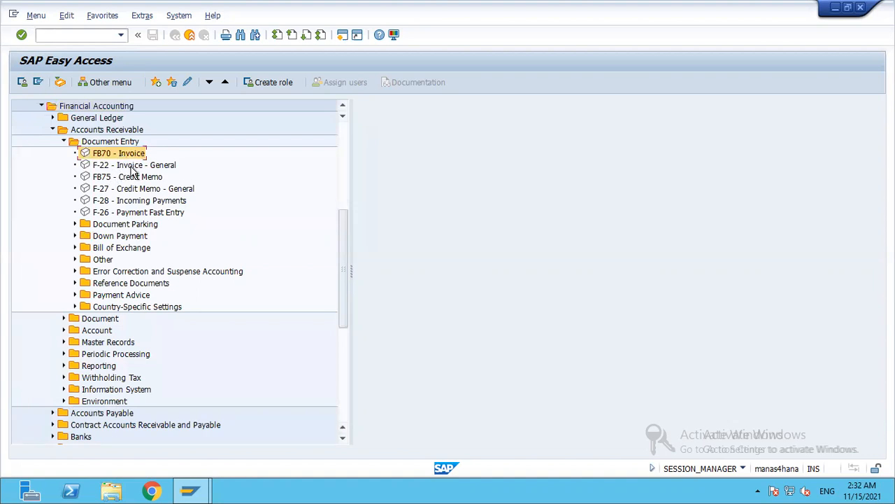
double_click(127, 159)
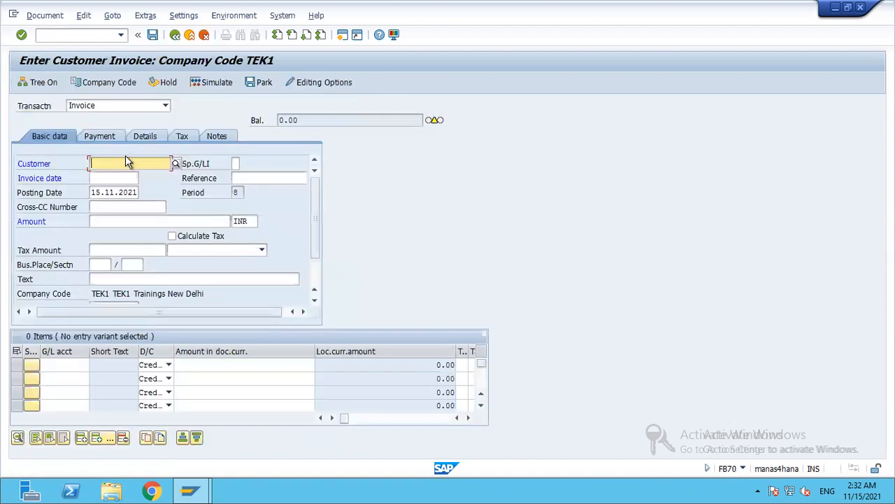
- Change the company code for the invoice entry to TEX1
click(106, 82)
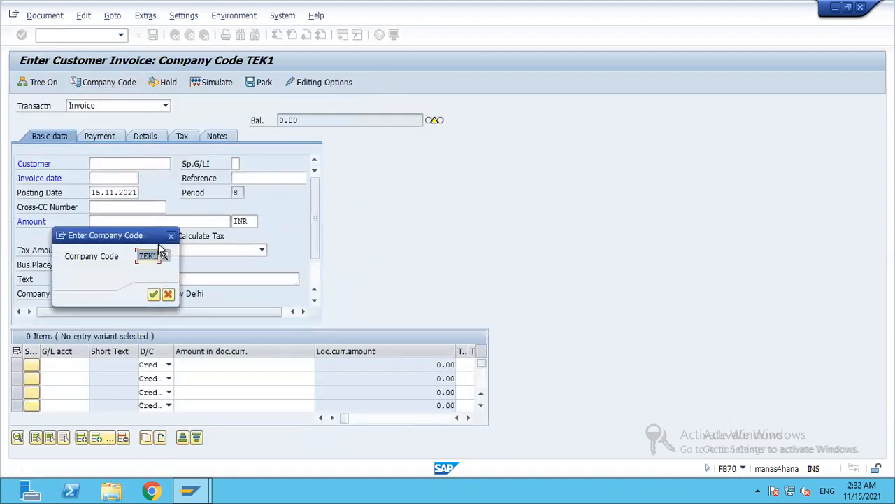
text(TEX1)
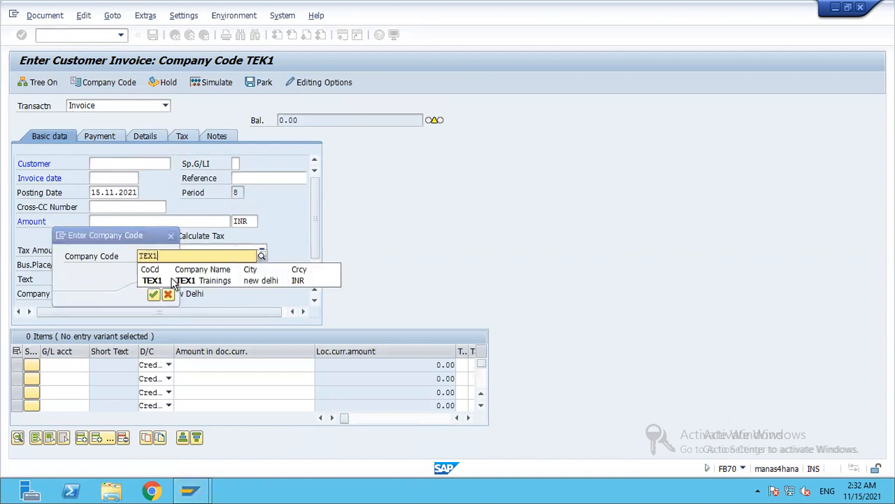
click(168, 282)
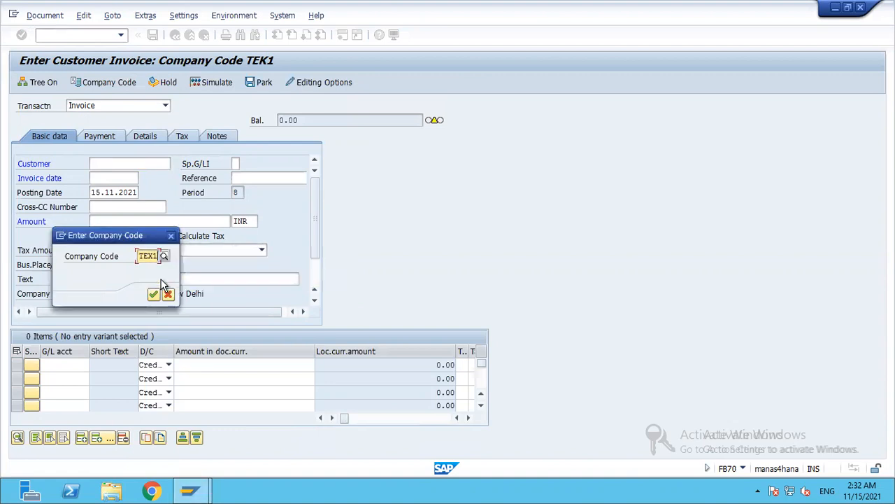
click(153, 295)
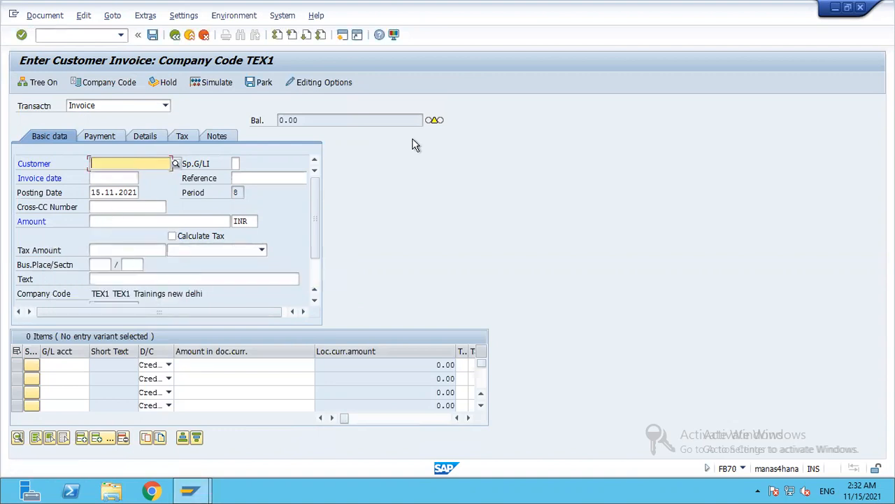
- Look up customers by company code TEX1 and choose MEDLY CUSTOMER as the invoice customer
click(176, 164)
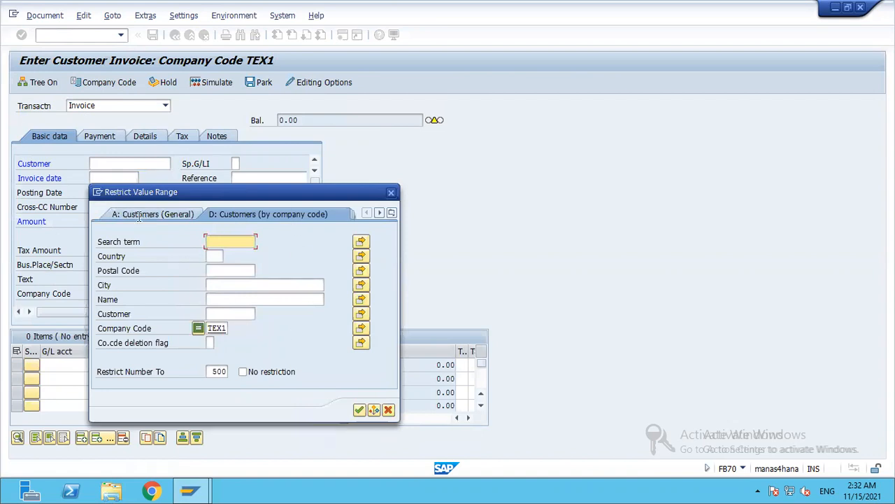
click(378, 213)
click(379, 213)
click(367, 212)
click(366, 213)
click(144, 216)
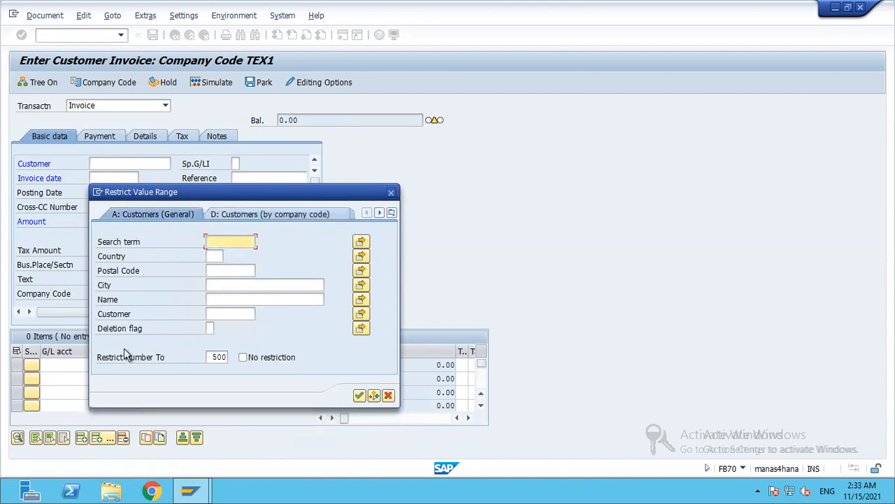
click(269, 217)
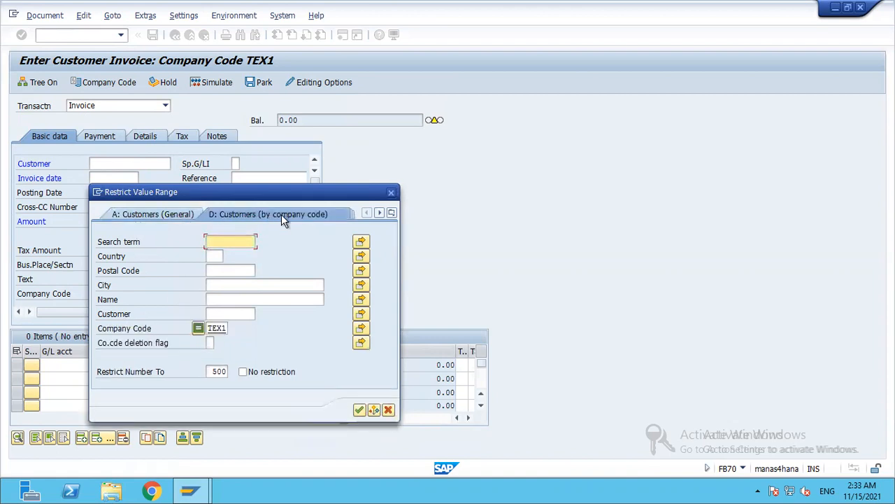
click(216, 329)
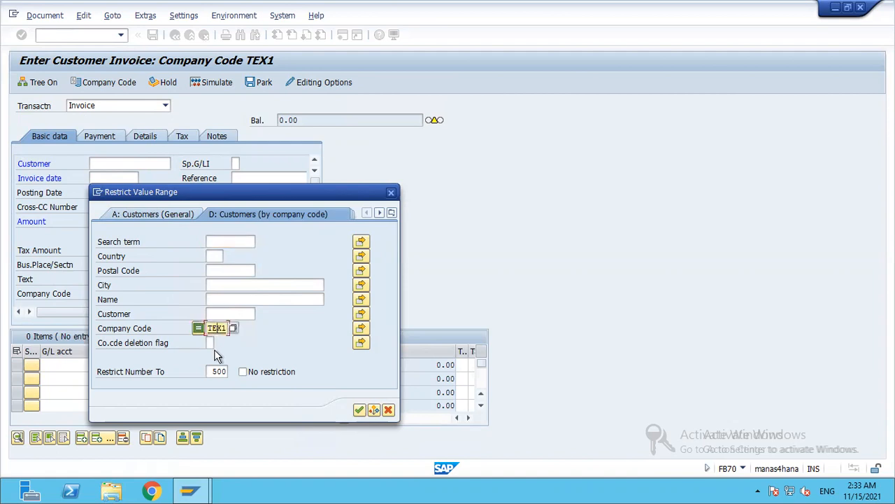
click(242, 315)
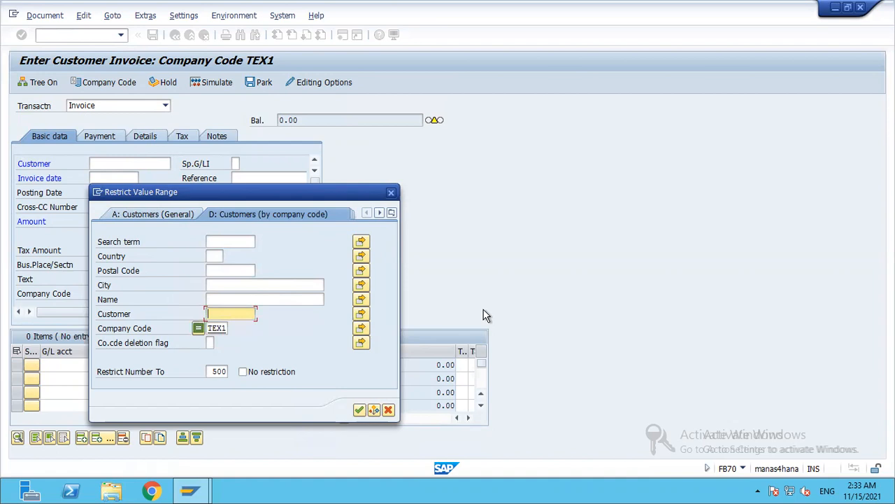
key(Return)
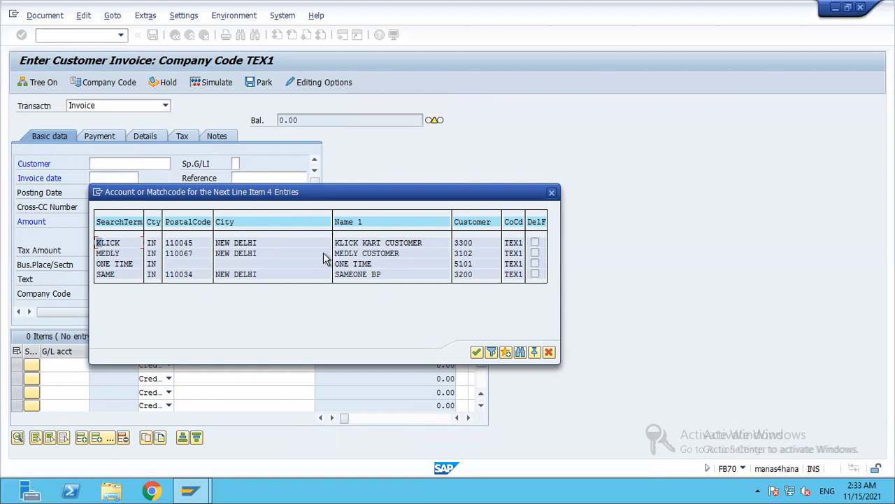
double_click(112, 252)
- Set the invoice date to 15.11.2021 and the invoice amount to 25000 INR
click(93, 178)
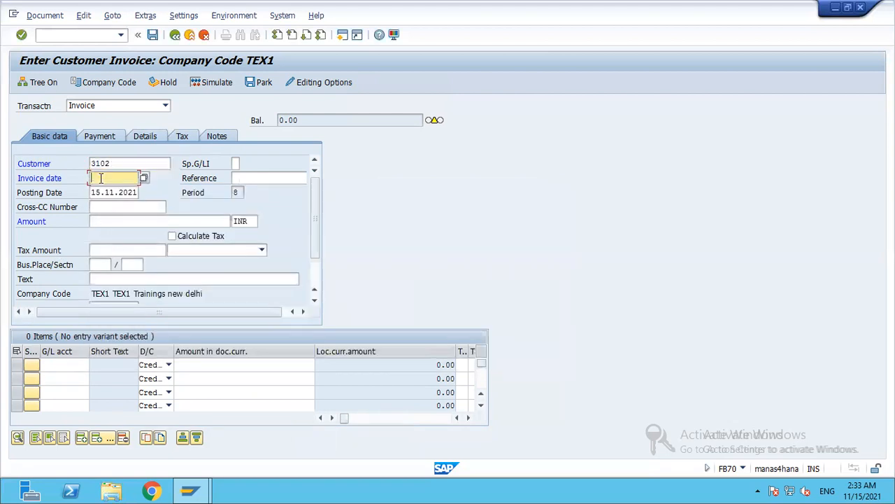
text(15.)
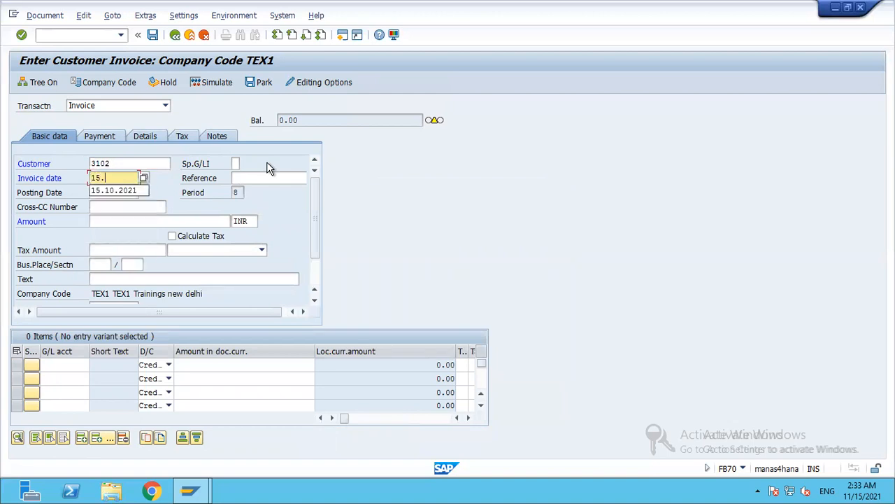
text(11.2021)
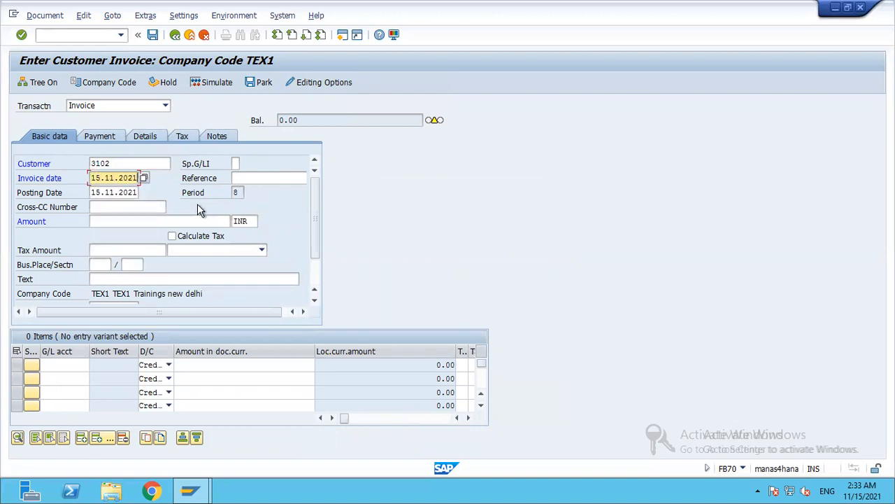
click(172, 219)
text(2)
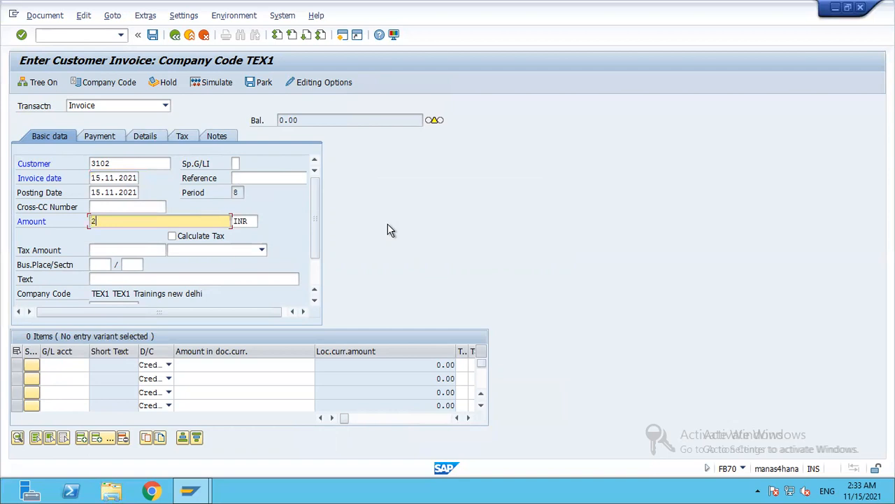
text(5000)
click(76, 367)
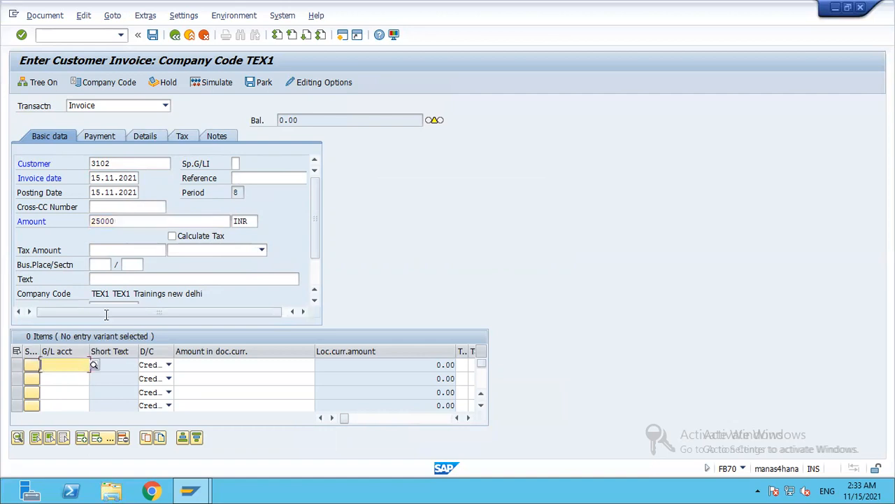
- Enter the invoice text "INVOICE FOR CUSTOMER" followed by the customer number
click(106, 280)
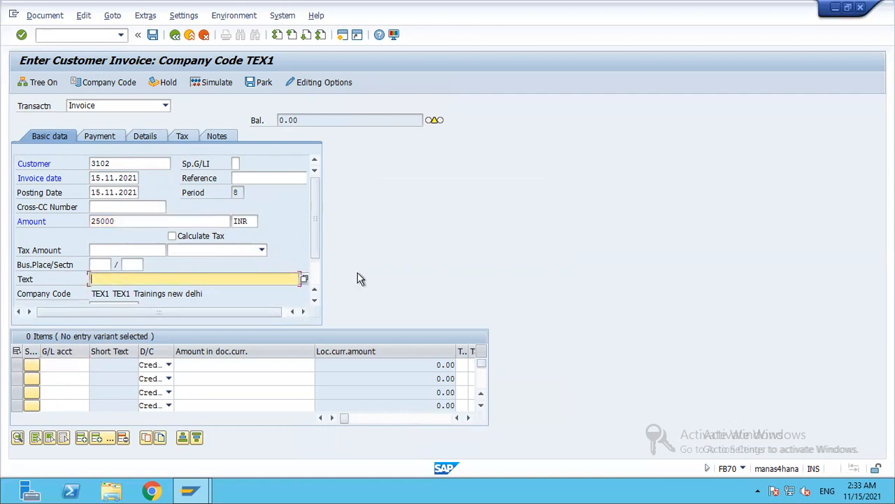
text(INVOICE FOR )
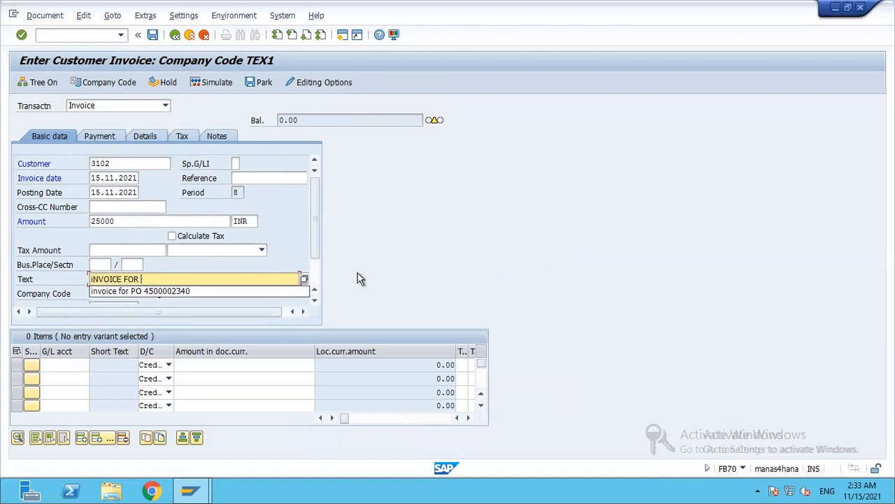
text(CUSTOMER)
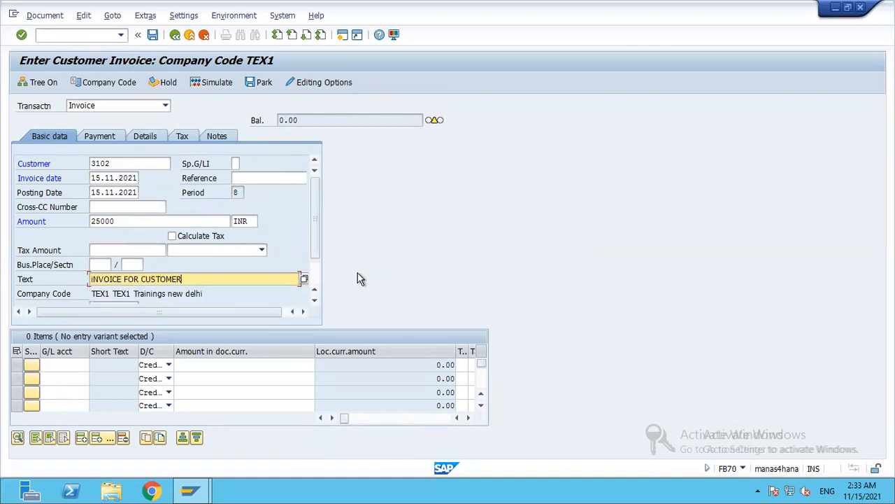
text( 3102)
- Fill the first line item with G/L account 3000 (Sales Revenue FI) and a credit amount of 25000
click(64, 362)
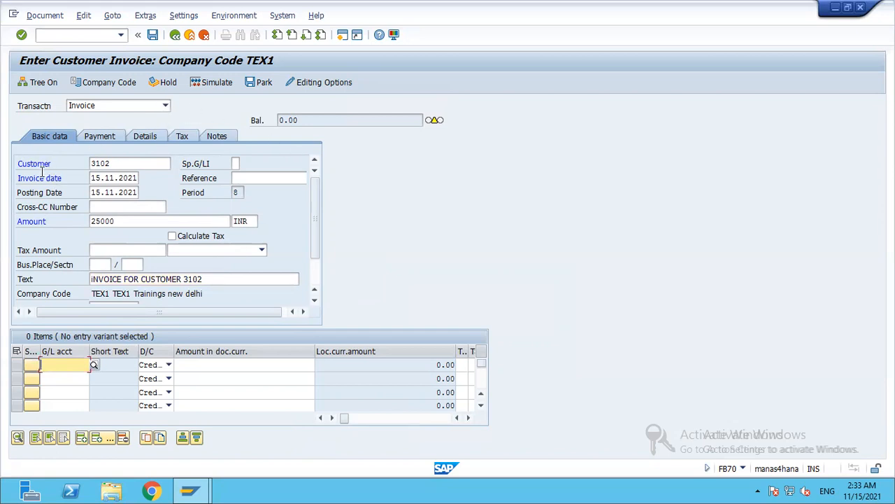
click(109, 163)
drag(109, 163, 82, 163)
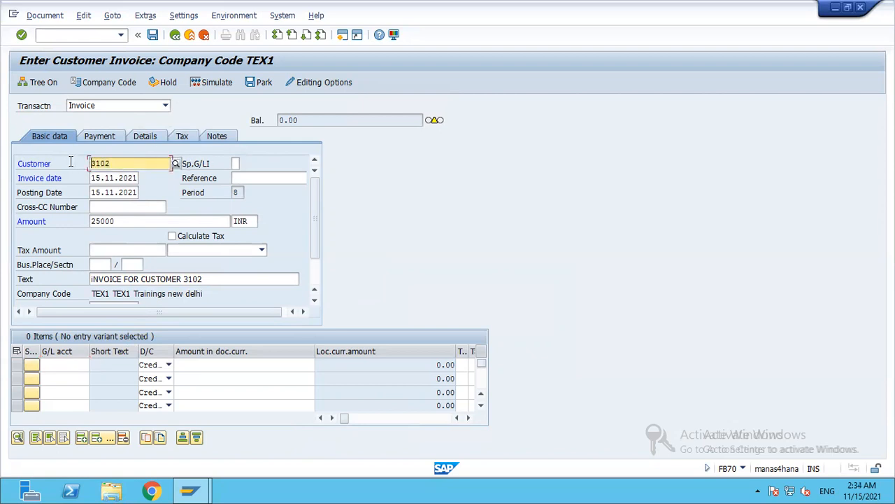
click(51, 365)
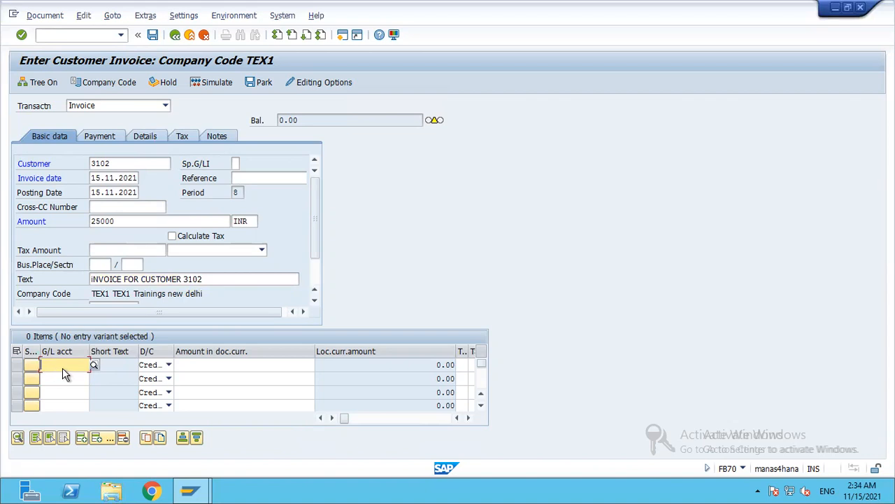
text(3)
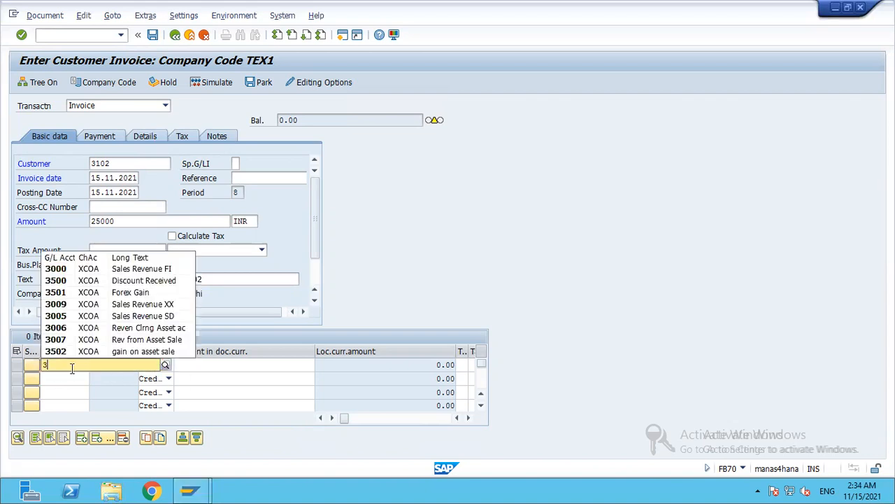
click(126, 270)
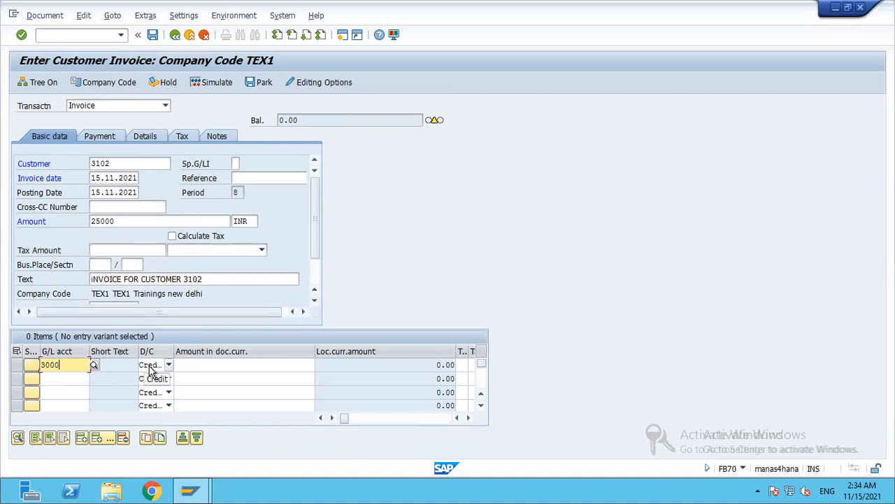
click(183, 365)
text(25000)
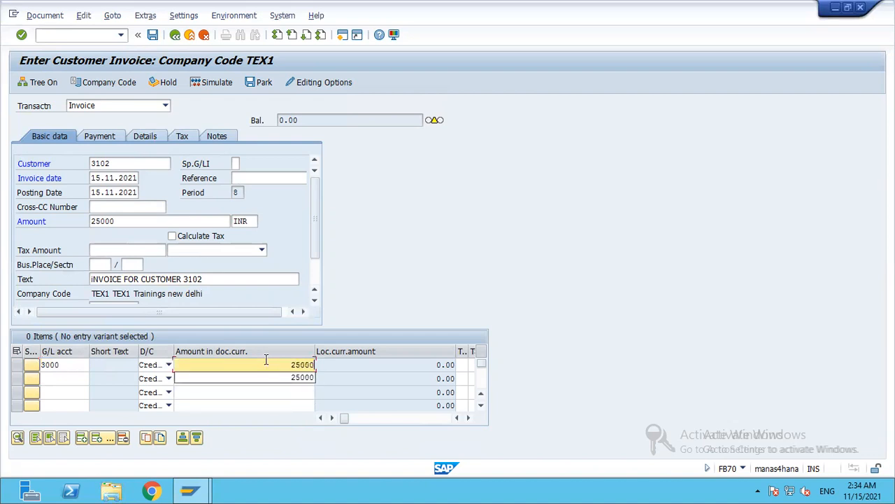
- Look up cost centers in controlling area TEX1 and assign CC_ADMINISTRATION (A101_001) to the sales revenue line item
key(Tab)
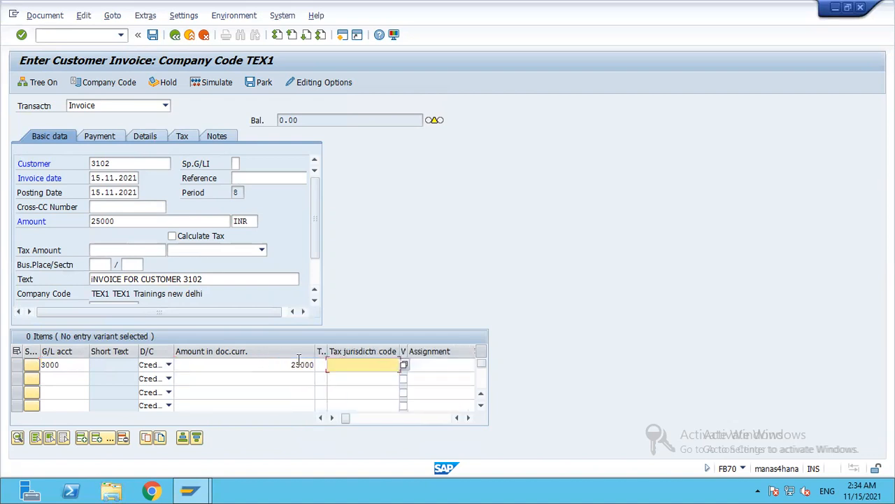
key(Tab)
key(Tab)
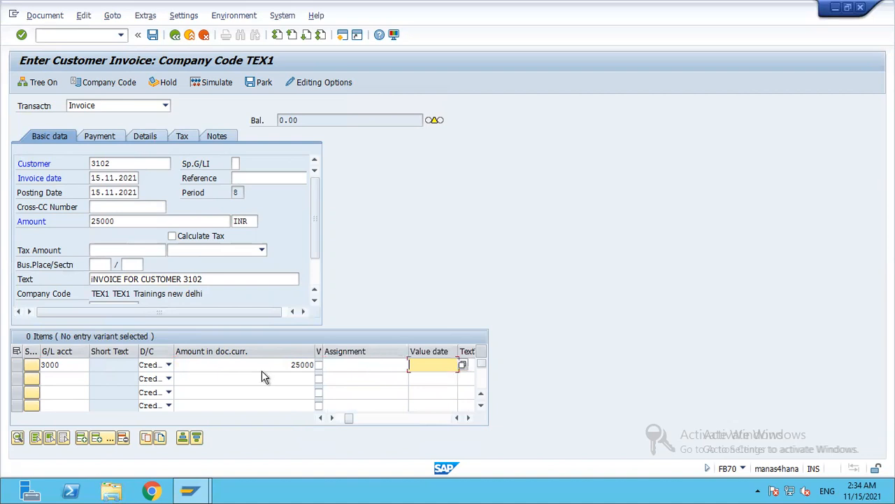
click(314, 364)
key(Tab)
key(Tab)
key(Tab)
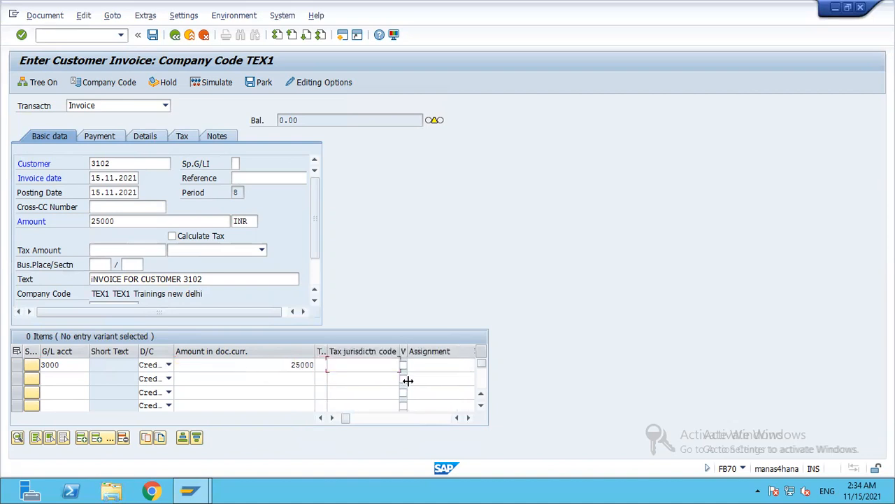
key(Tab)
key(Tab)
key(Tab)
key(Tab)
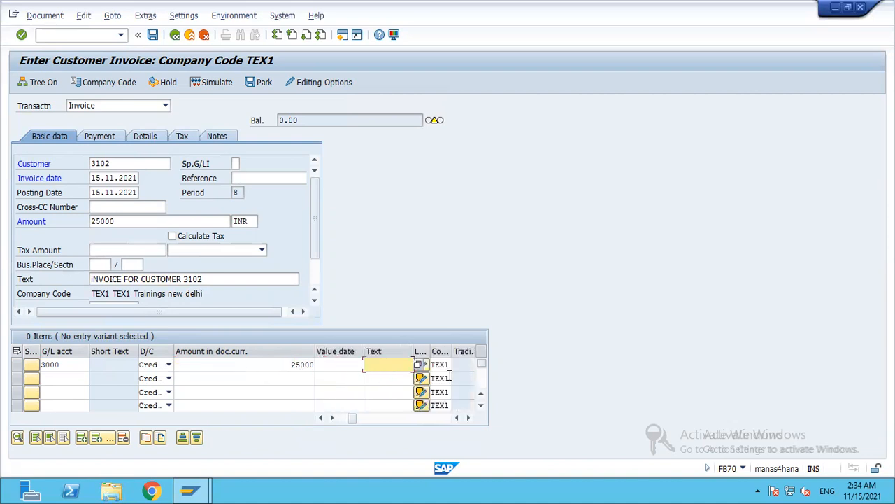
key(Tab)
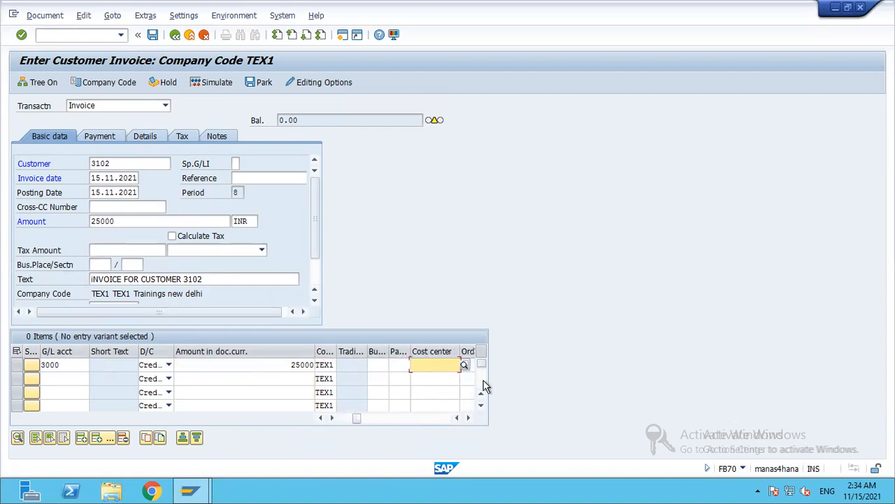
click(463, 365)
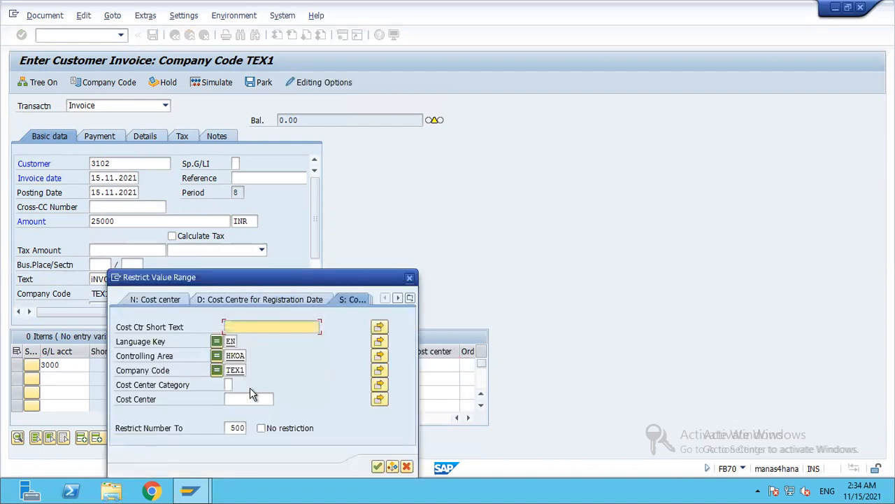
drag(231, 356, 256, 359)
key(End)
key(BackSpace)
key(BackSpace)
key(BackSpace)
key(BackSpace)
text(TEX1)
key(Return)
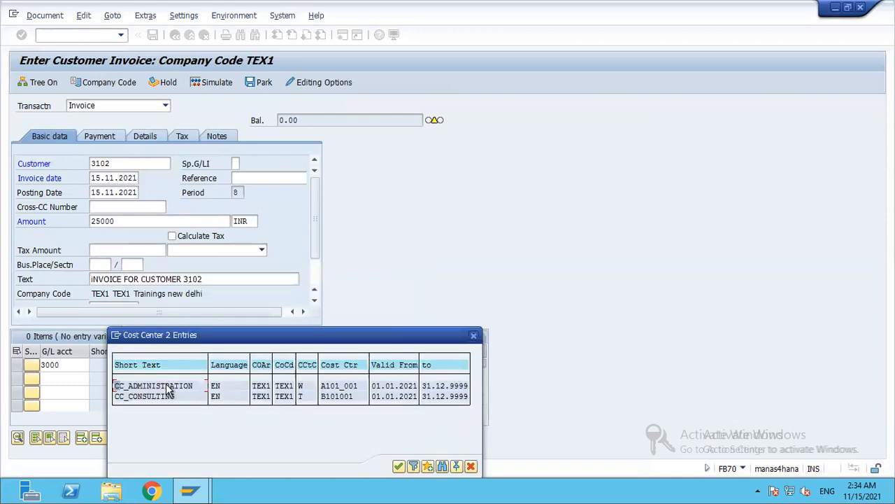
double_click(167, 387)
click(241, 367)
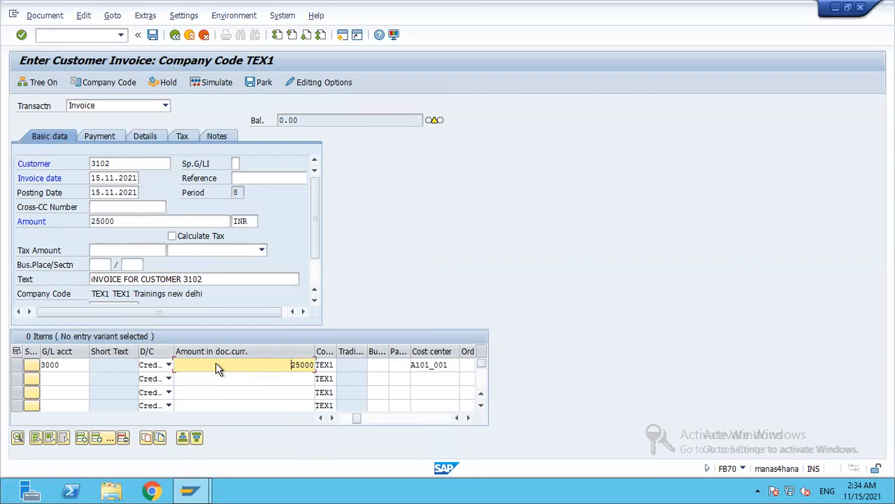
- Set tax code A1 (Output Tax IGST 10%) on the invoice and its revenue line item, and enable tax calculation
click(218, 251)
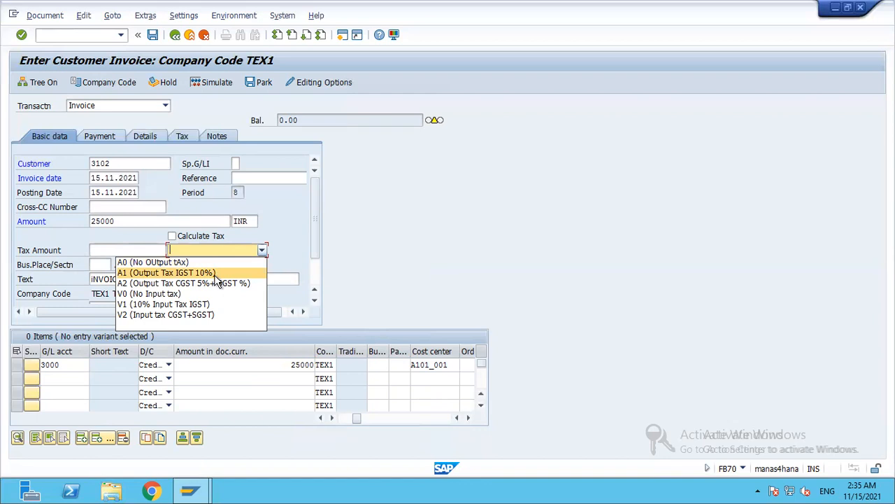
click(166, 274)
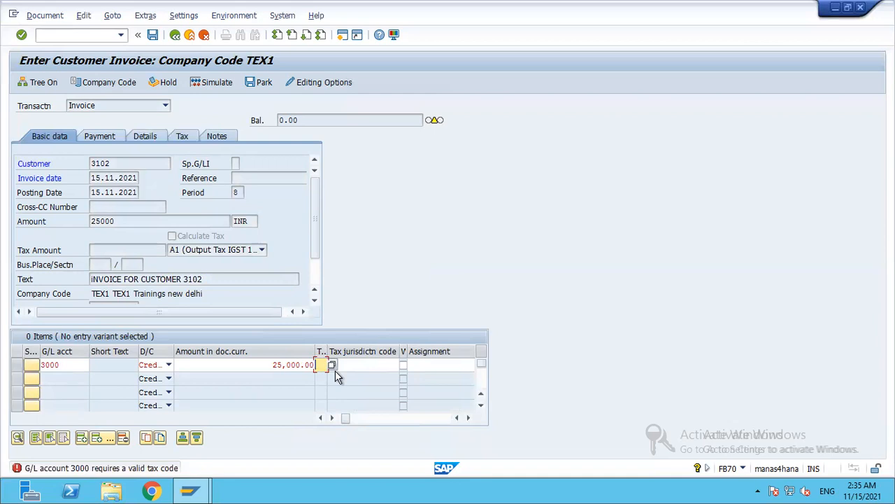
text(A1)
key(Return)
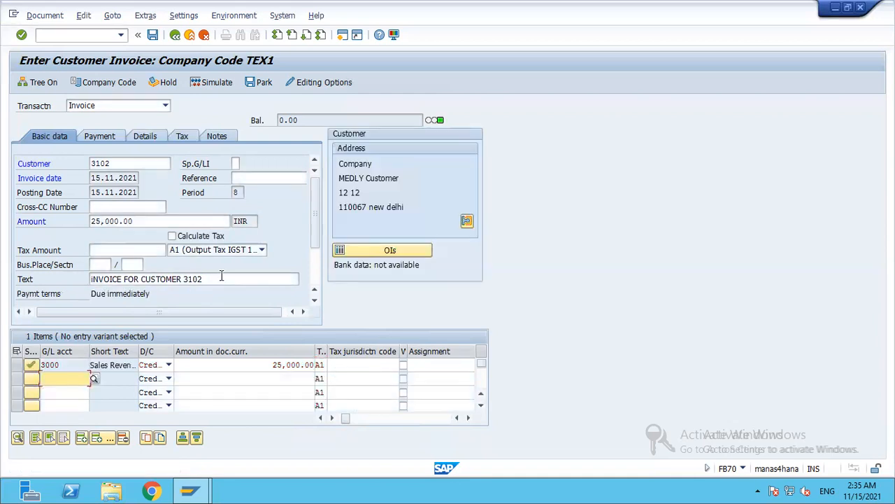
click(172, 237)
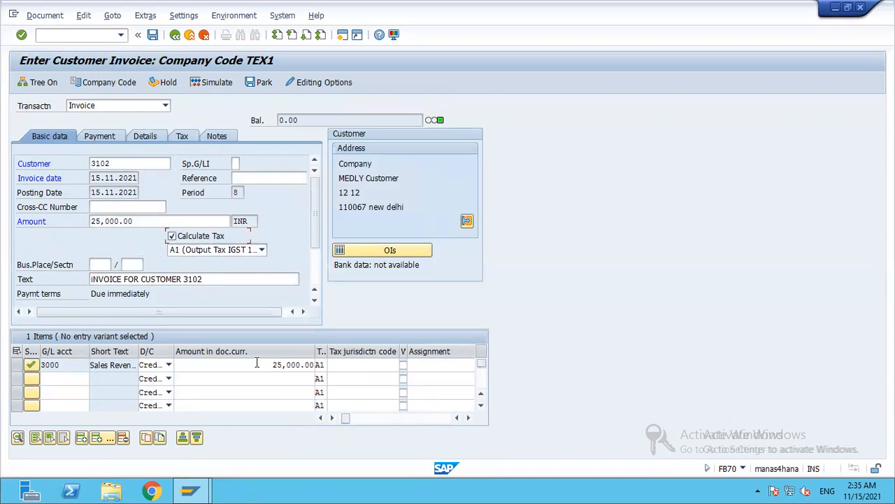
- Examine the invoice's calculated tax, baseline date, payment terms and cash discount fields
click(183, 137)
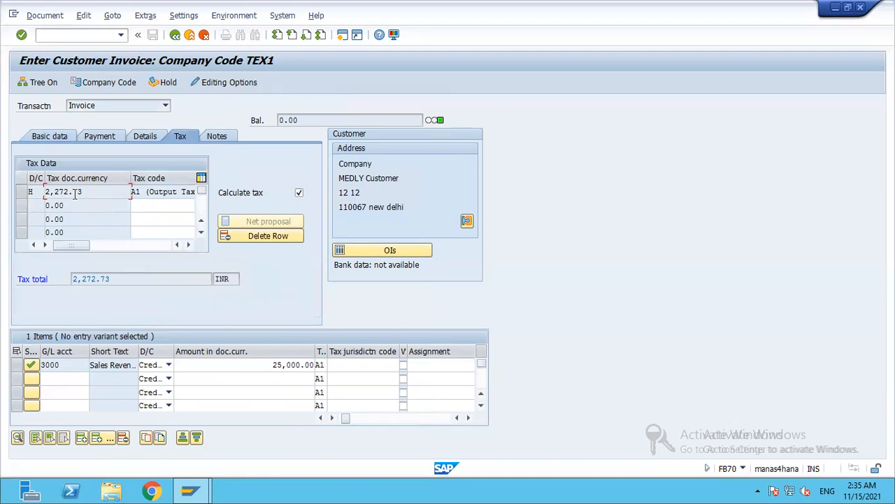
click(90, 139)
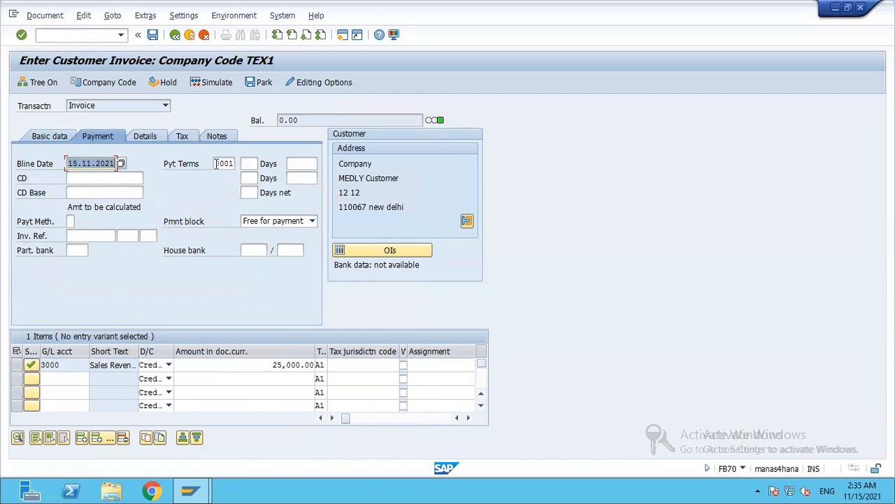
click(216, 163)
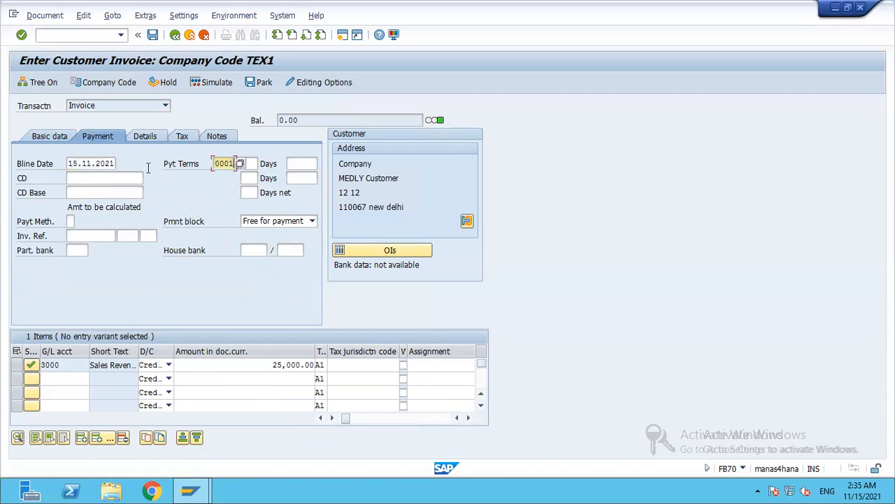
click(87, 179)
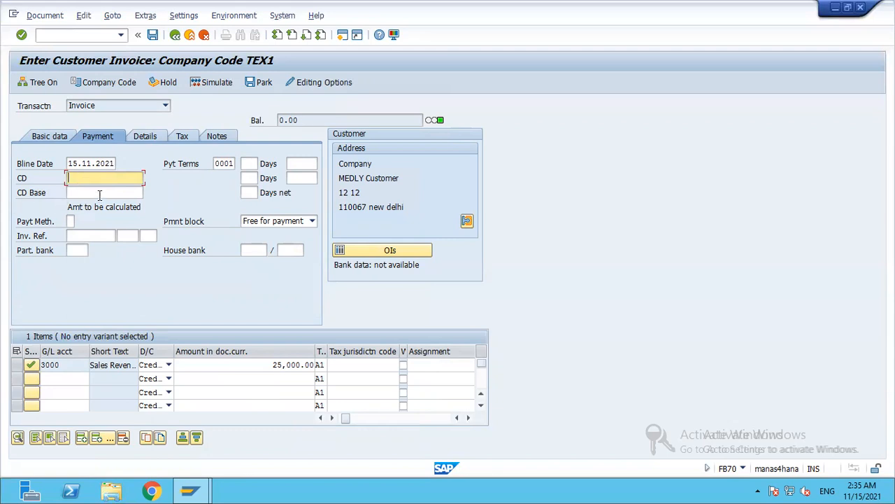
click(98, 193)
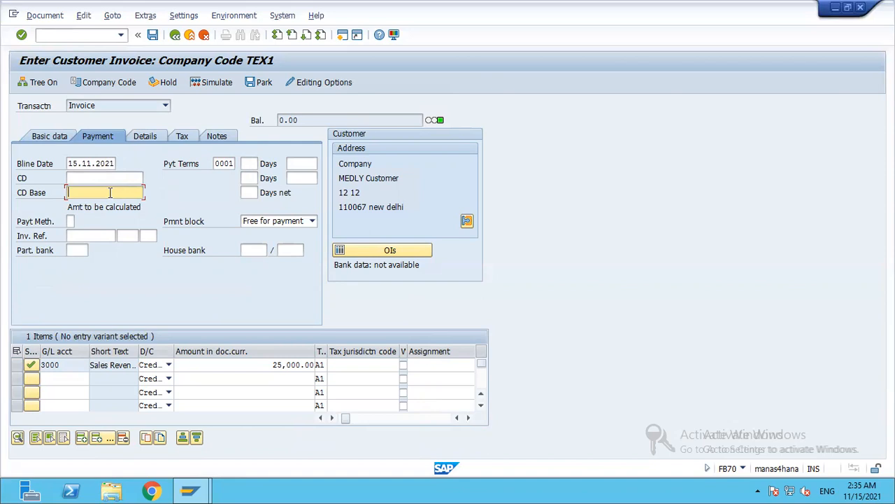
click(56, 137)
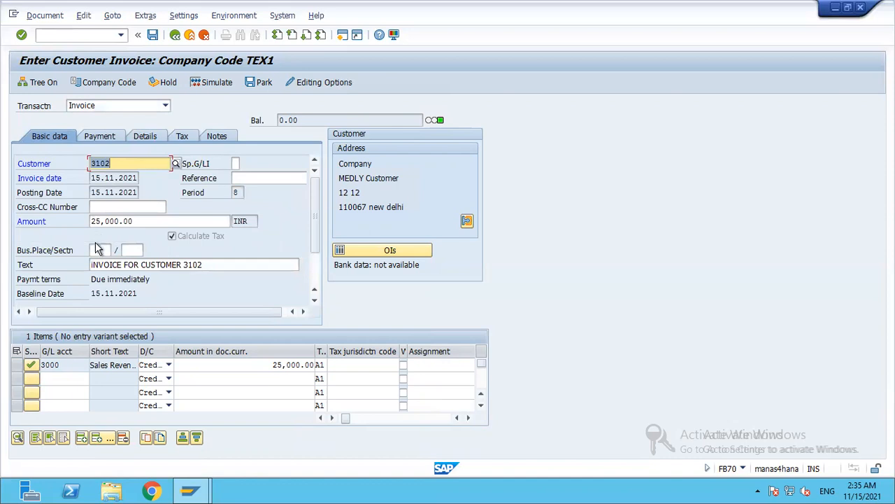
click(111, 137)
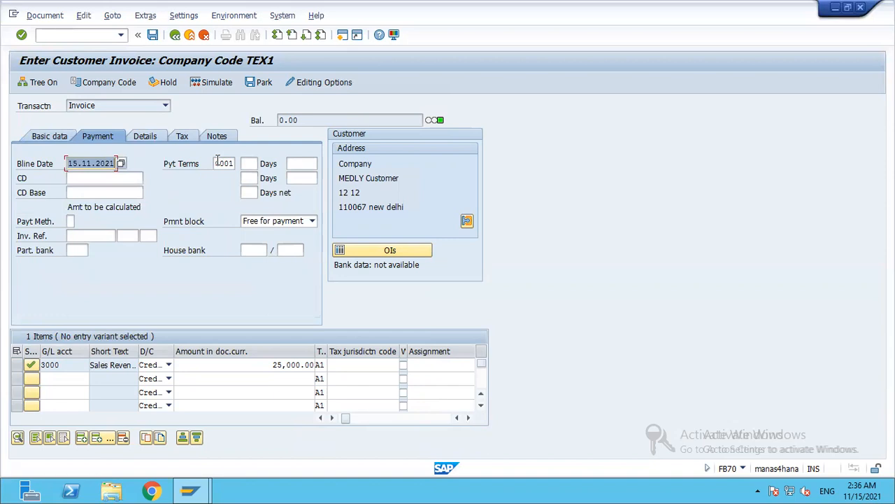
click(225, 162)
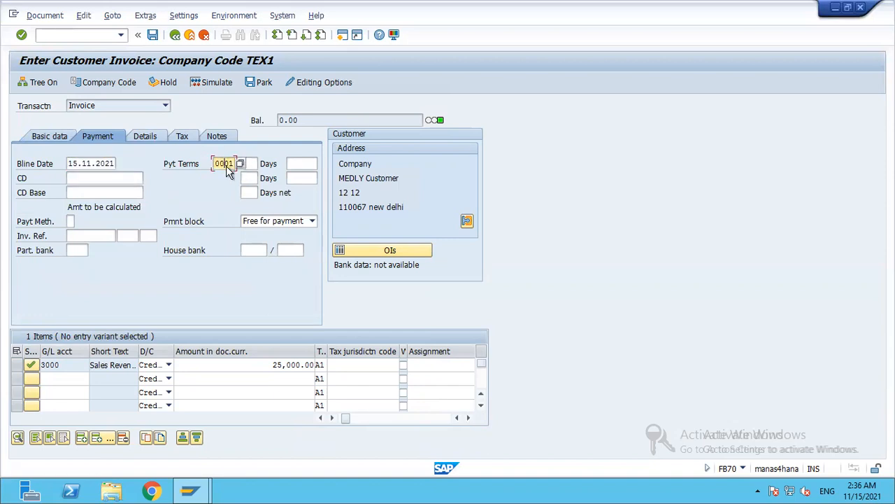
click(37, 137)
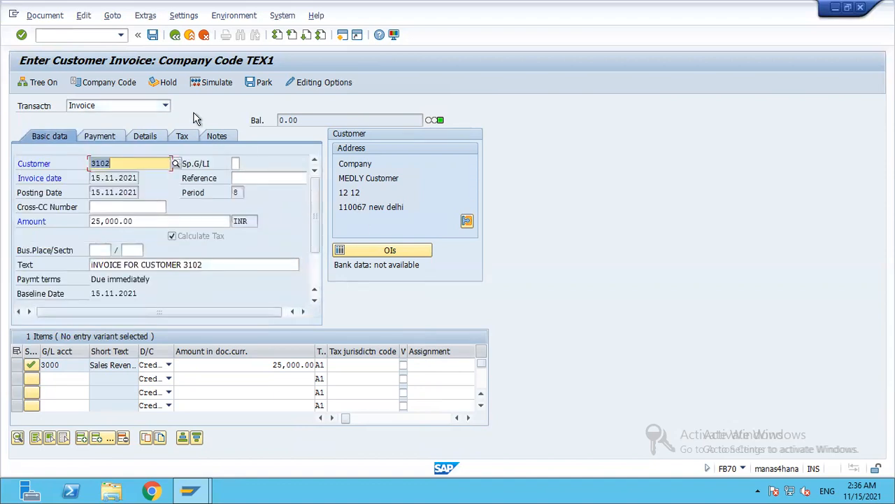
- Simulate the customer invoice, post it and return to the SAP Easy Access overview
click(212, 83)
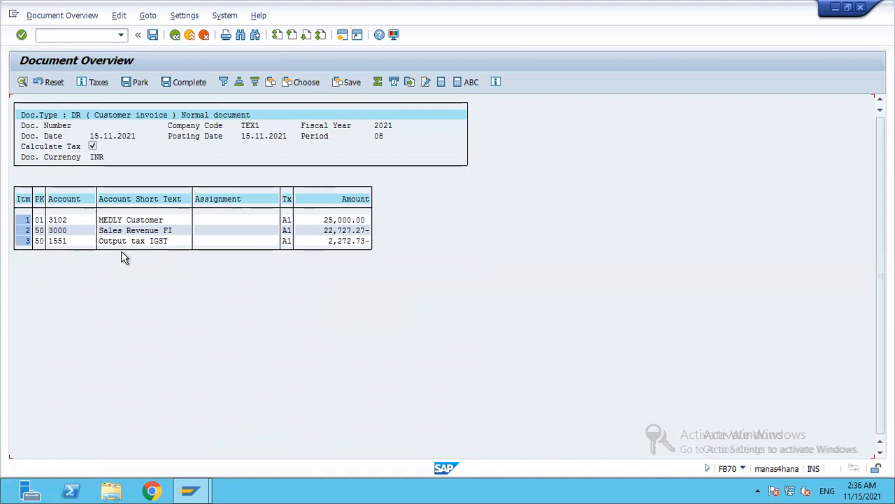
click(152, 35)
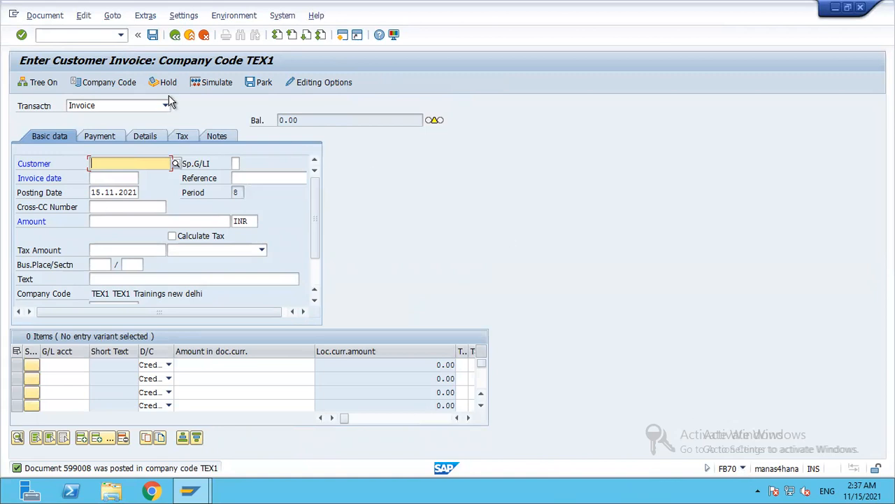
click(175, 35)
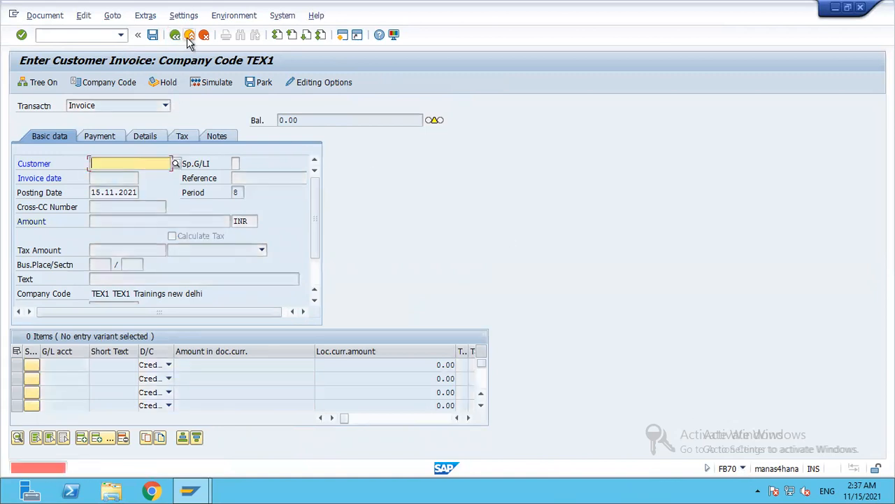
click(205, 270)
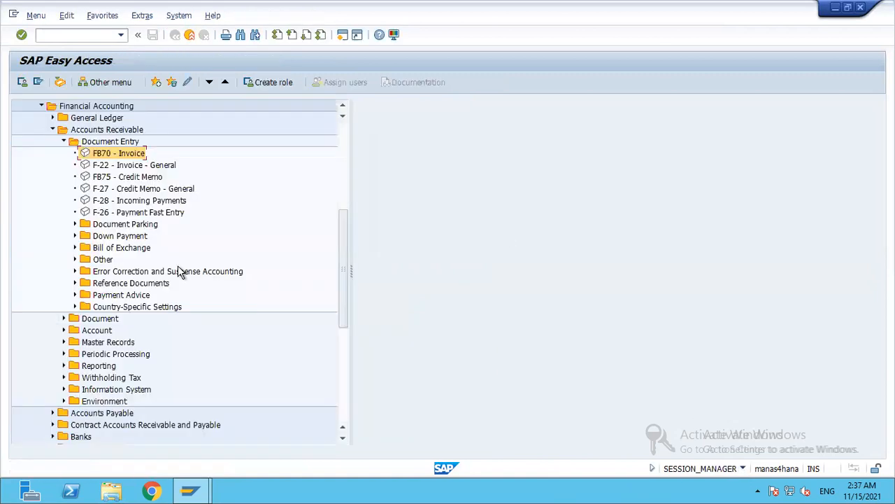
- Start F-22 Invoice - General and enter document date 15.11.2021 and header text "cUSTOMER INV WITH f-22"
double_click(135, 166)
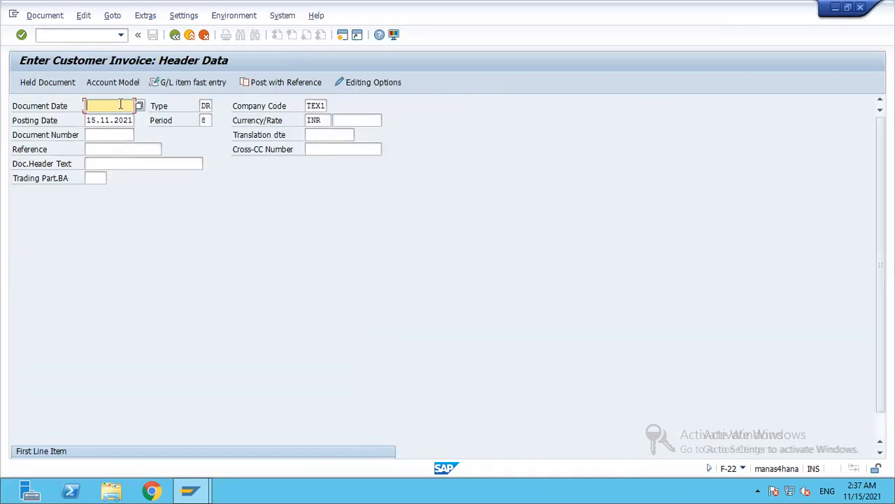
text(15.11.2021)
click(100, 163)
text(cUSTOMER INV)
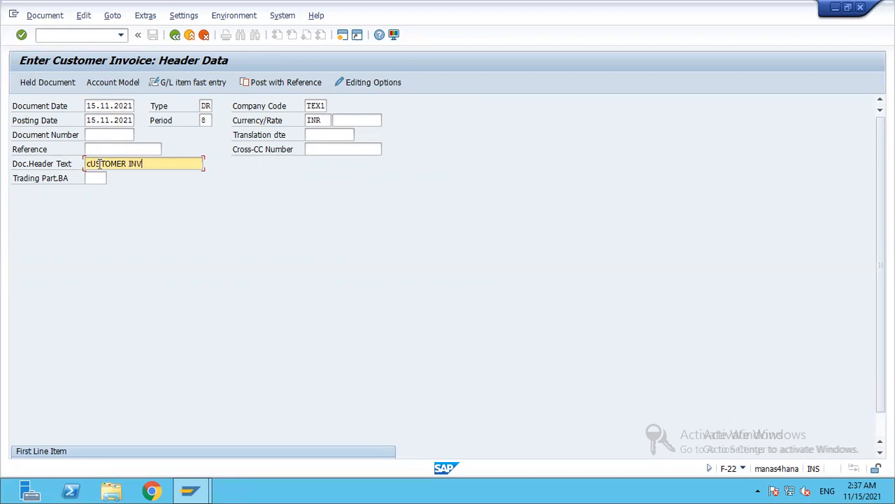
text( WITH f-22)
click(315, 105)
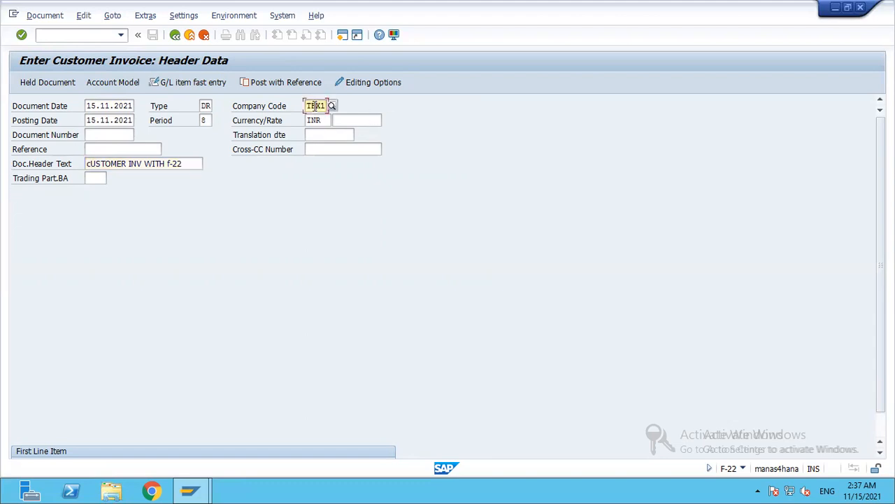
click(320, 120)
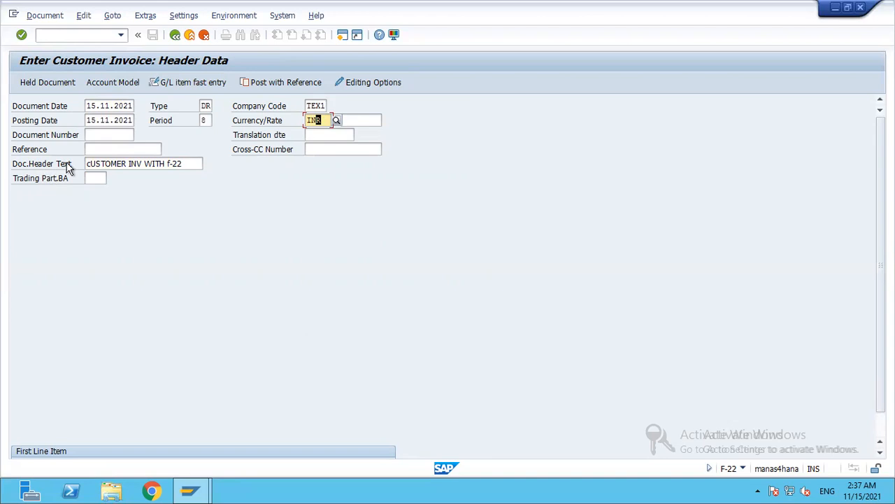
key(Return)
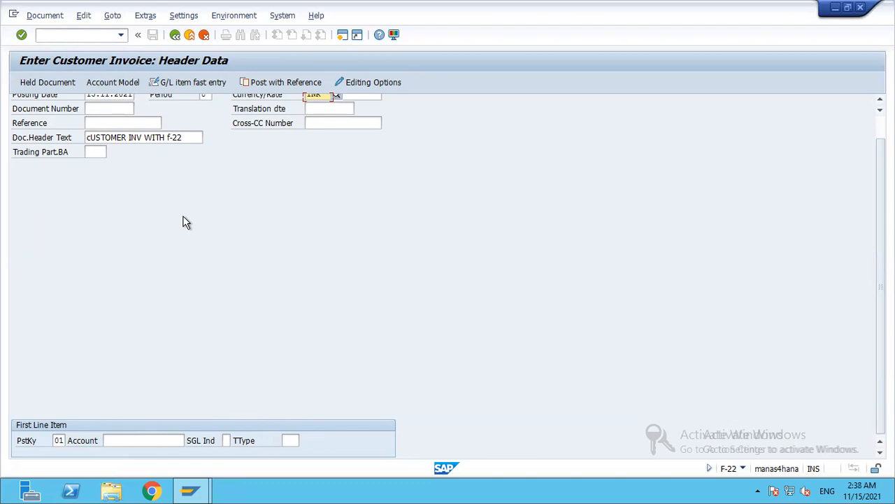
- Choose MEDLY CUSTOMER from company code TEX1's customers as the account of the first line item, keeping posting key 01
scroll(183, 223, up, 1)
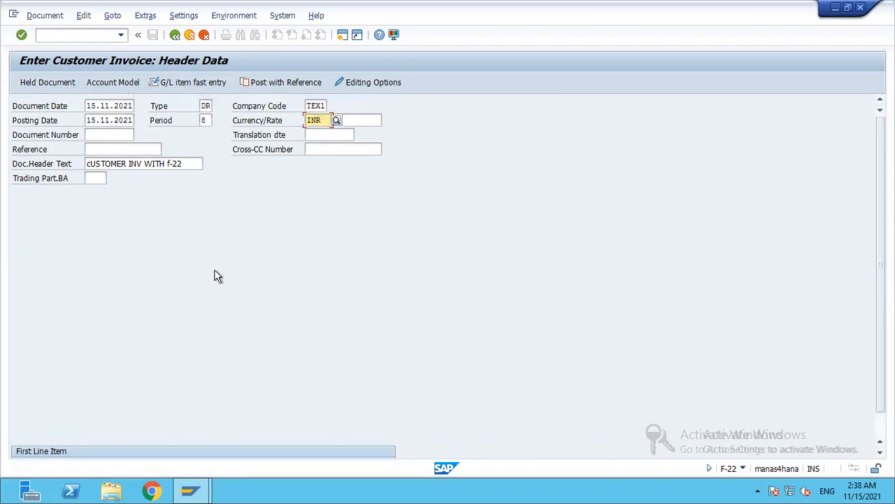
scroll(214, 279, down, 1)
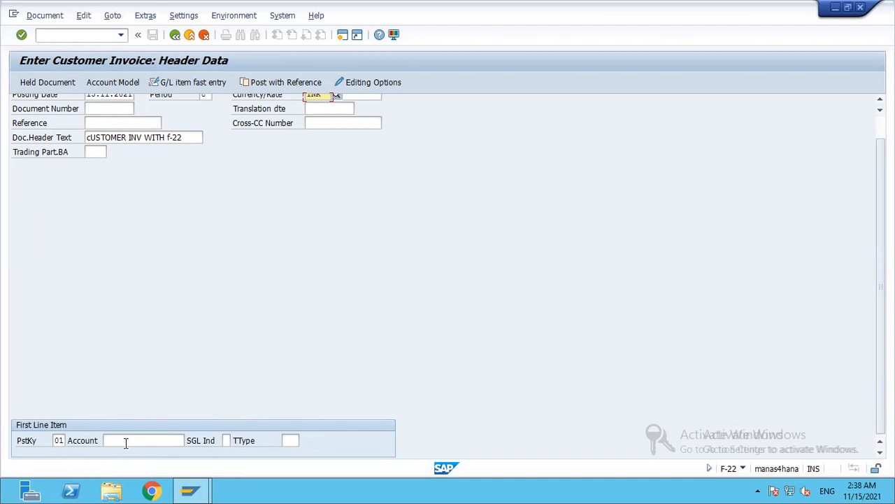
click(59, 441)
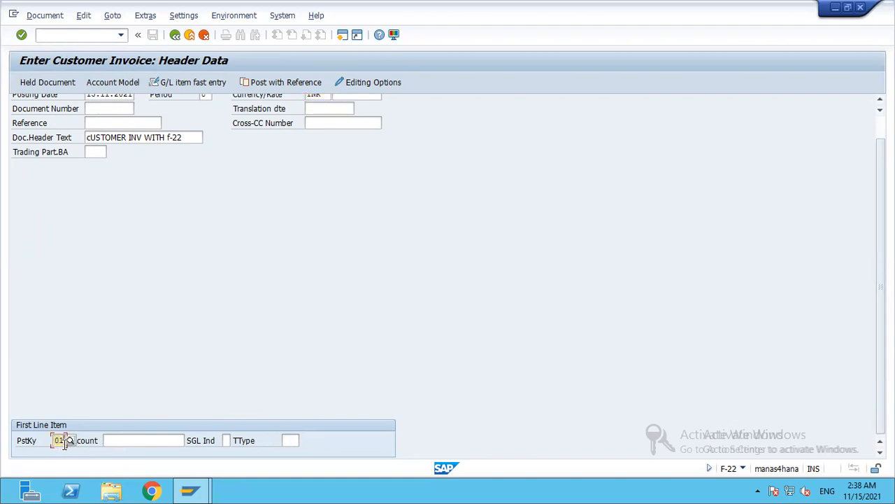
click(126, 441)
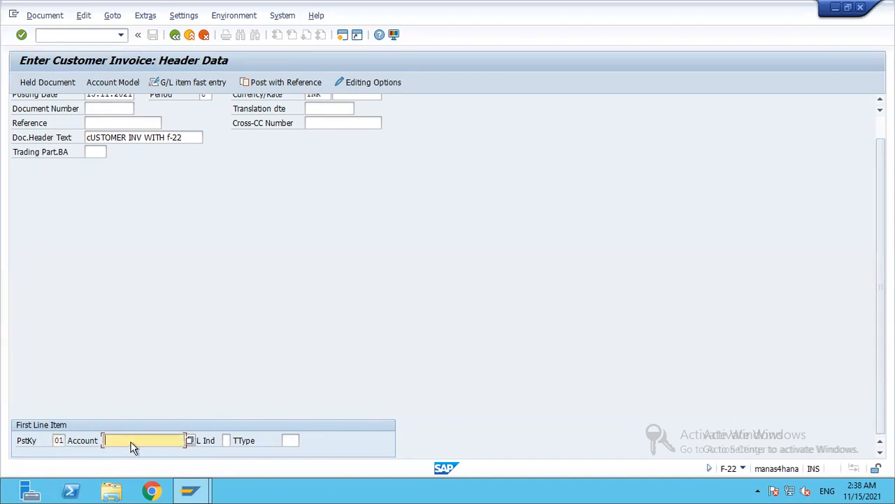
click(189, 440)
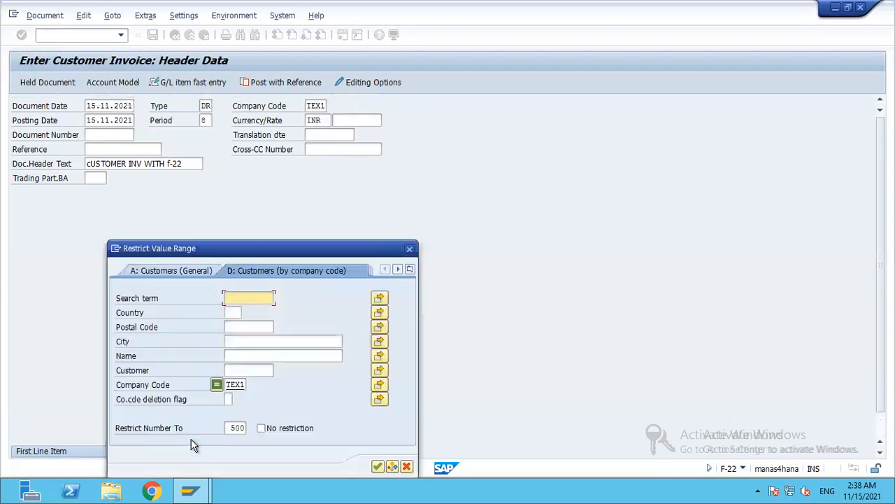
click(245, 371)
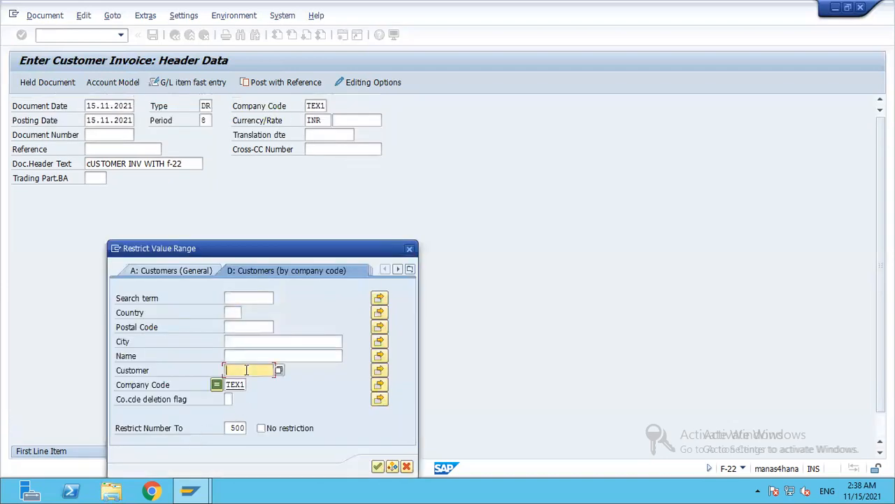
key(Return)
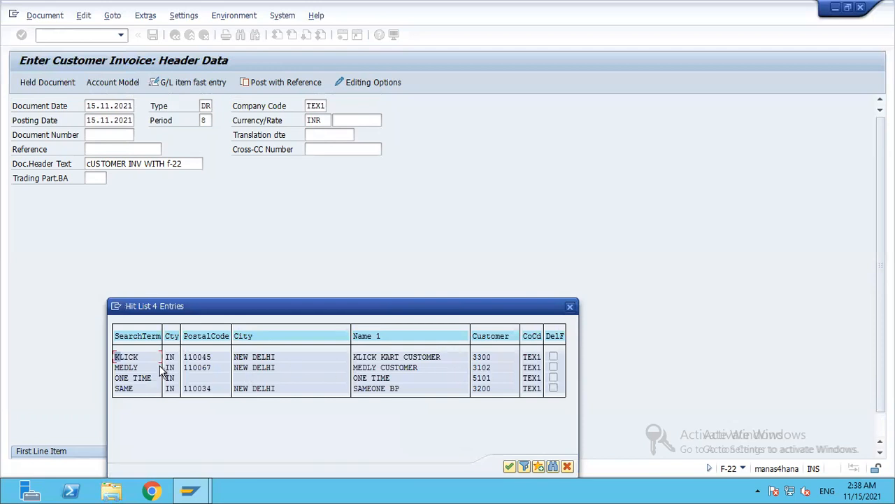
double_click(149, 367)
key(Return)
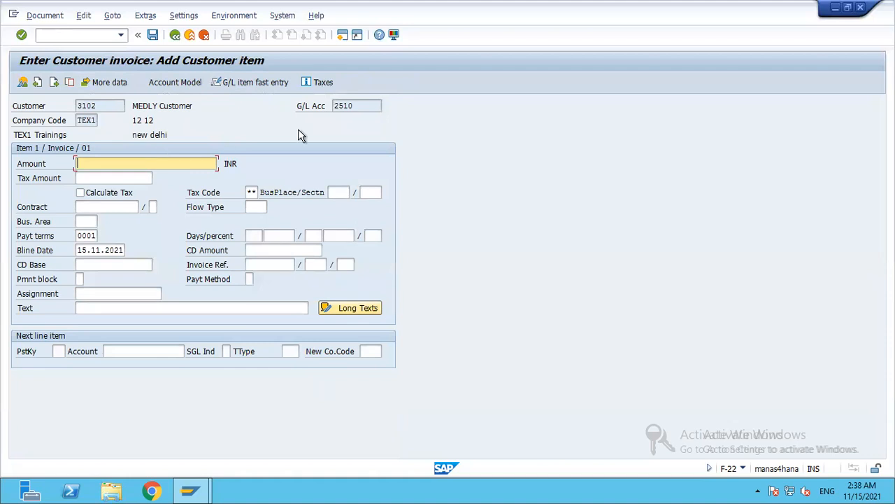
- Fill in the customer item with amount 12000 INR, tax code A2, tax calculation enabled and a sales invoice text naming the customer number
text(12000)
click(119, 175)
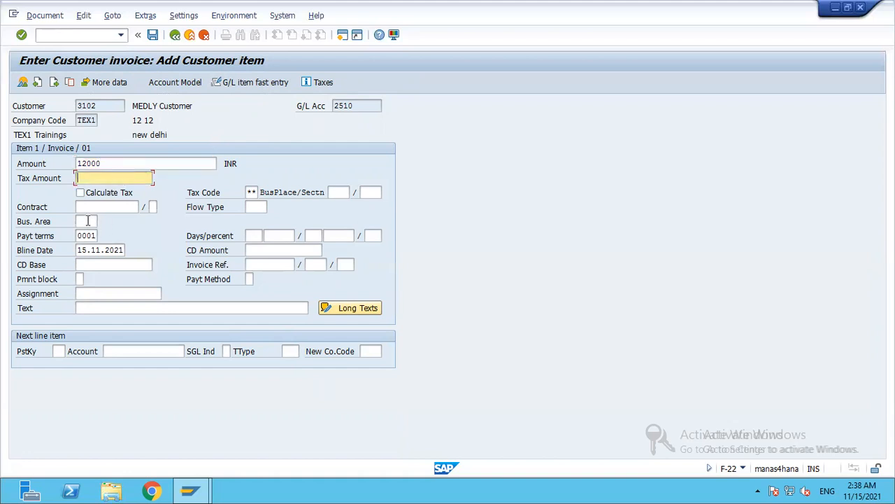
click(255, 193)
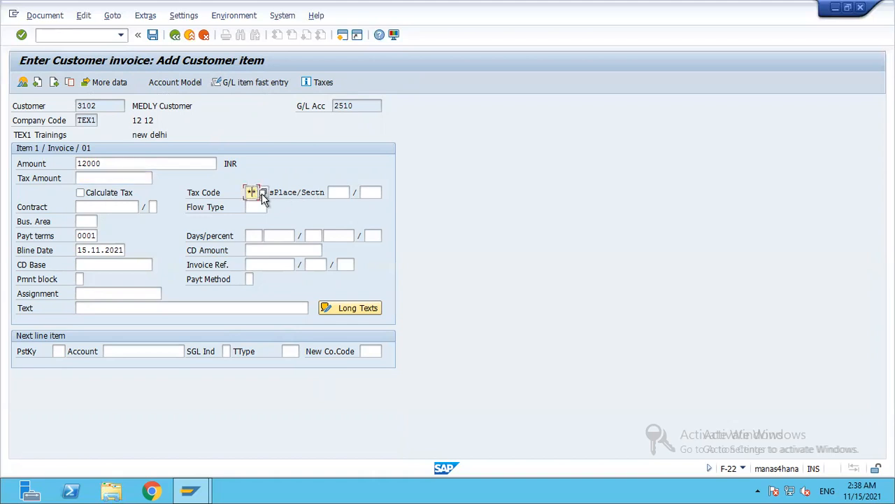
click(263, 193)
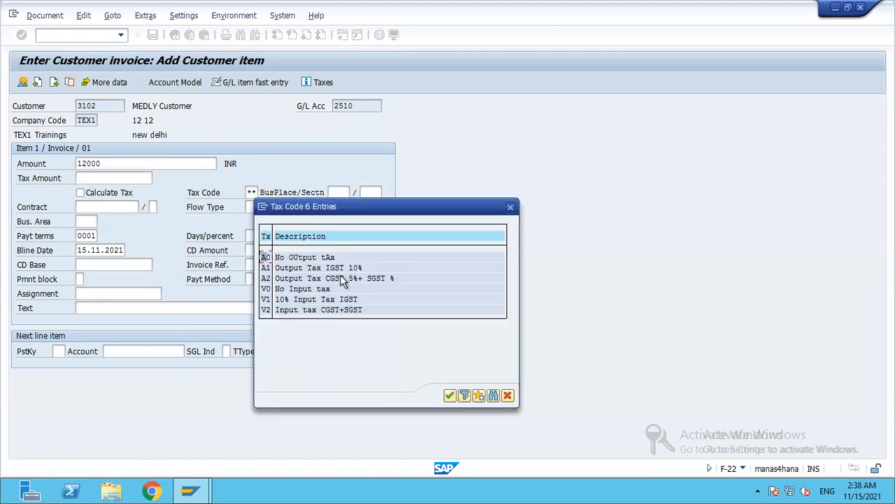
double_click(340, 276)
click(80, 194)
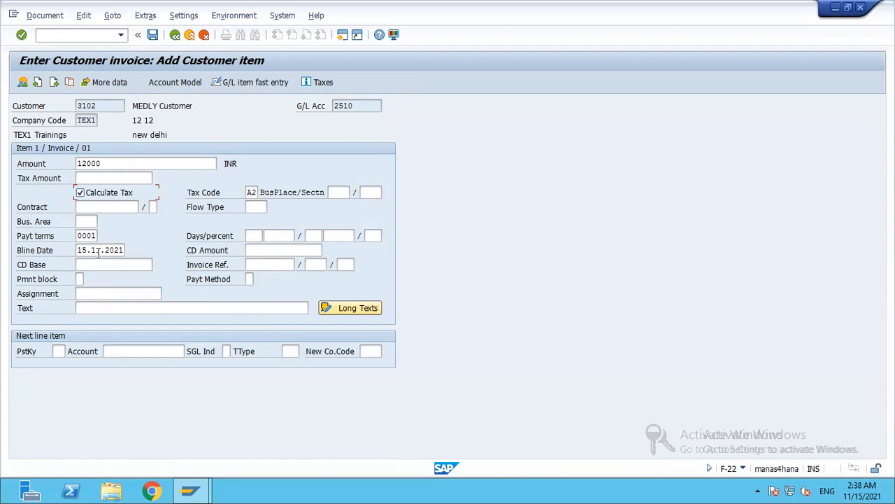
click(114, 307)
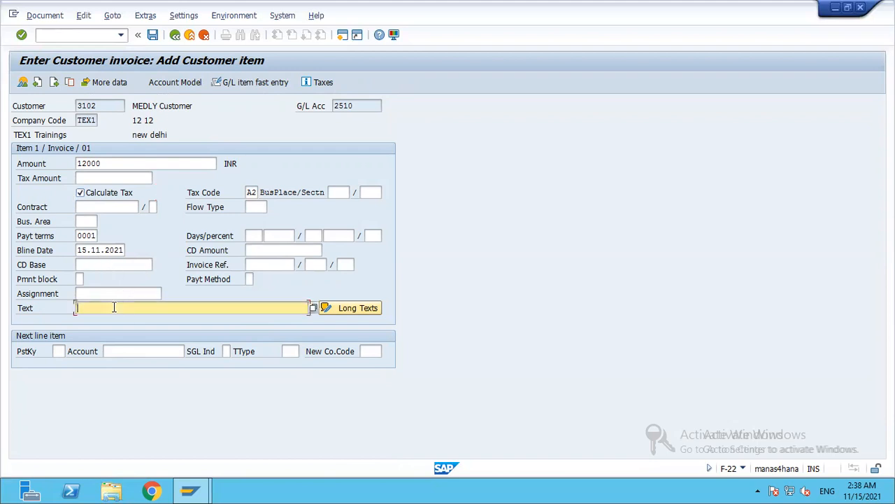
text(SALES INVOICE FOR CUSTOMER 3102)
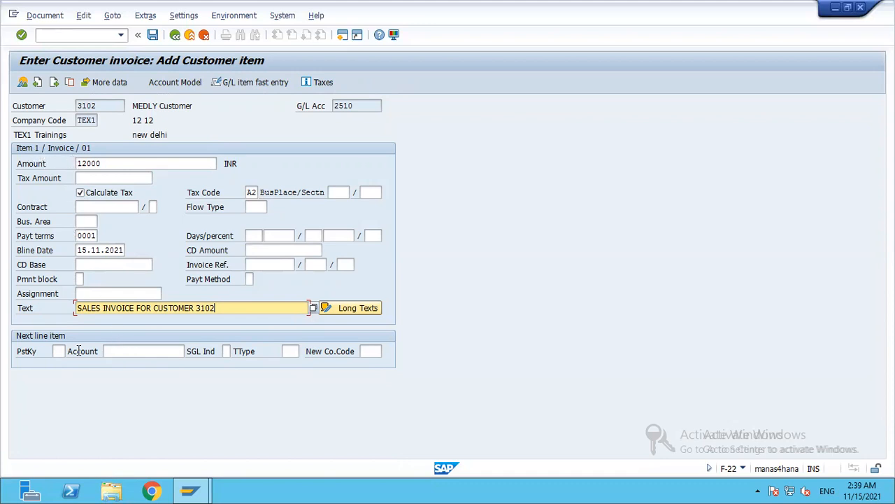
- Set the posting key of the next line item to 50
click(57, 351)
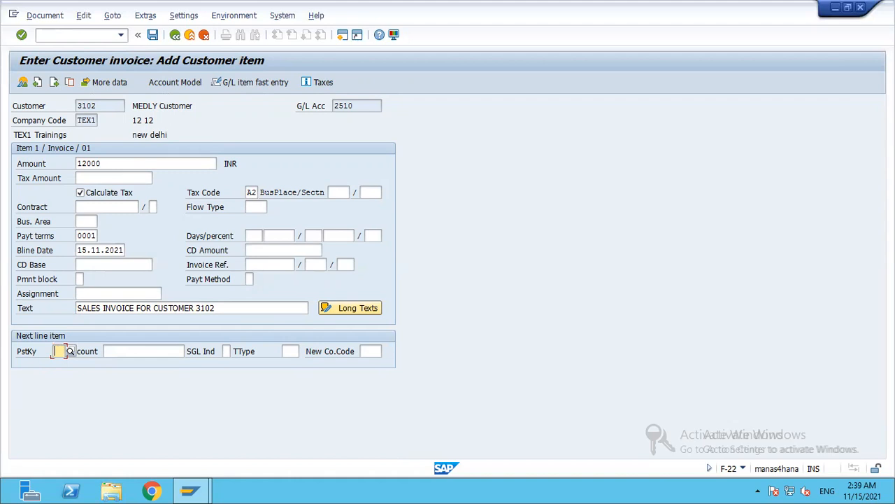
text(50)
click(169, 381)
click(133, 351)
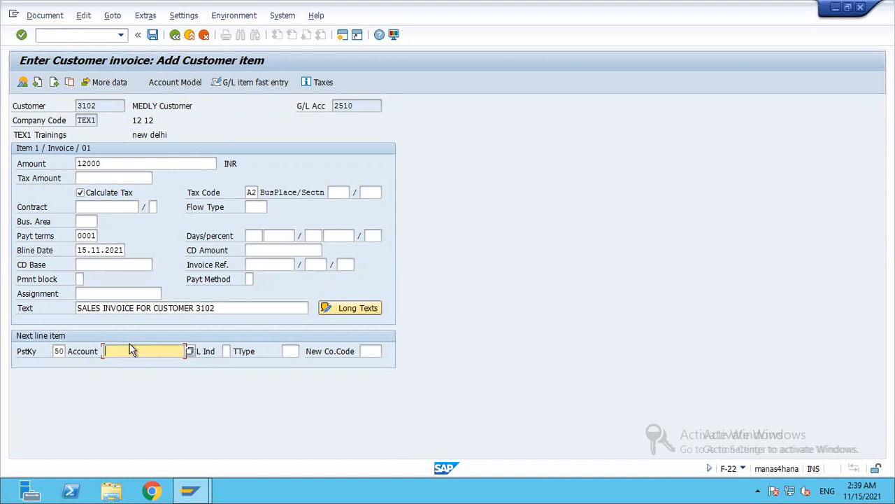
text(3)
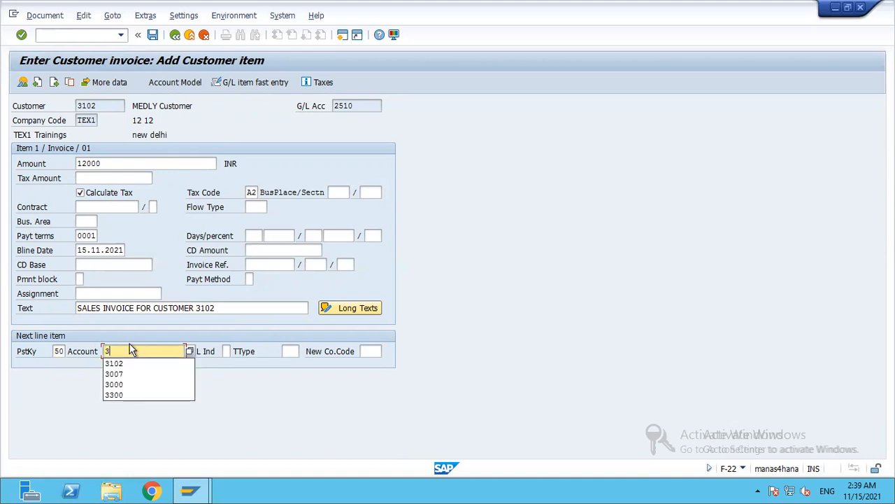
key(BackSpace)
- Search the G/L accounts of company code TEX1 for the next line item's account
click(191, 351)
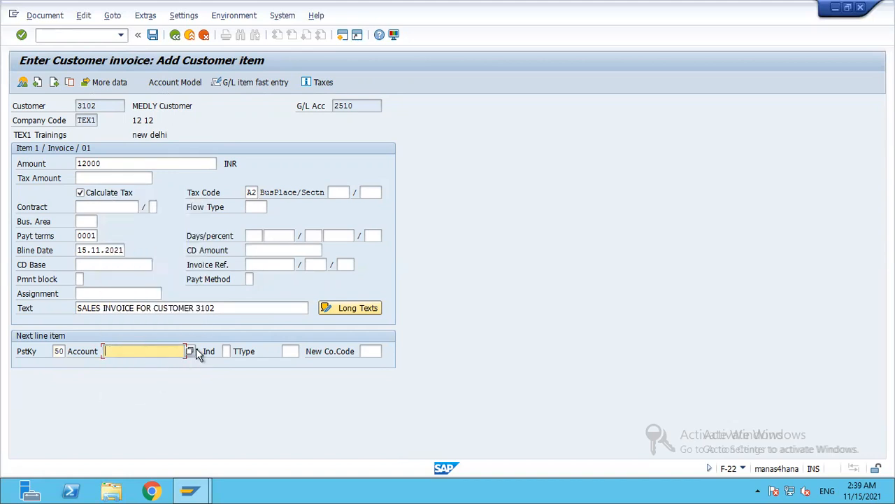
click(189, 351)
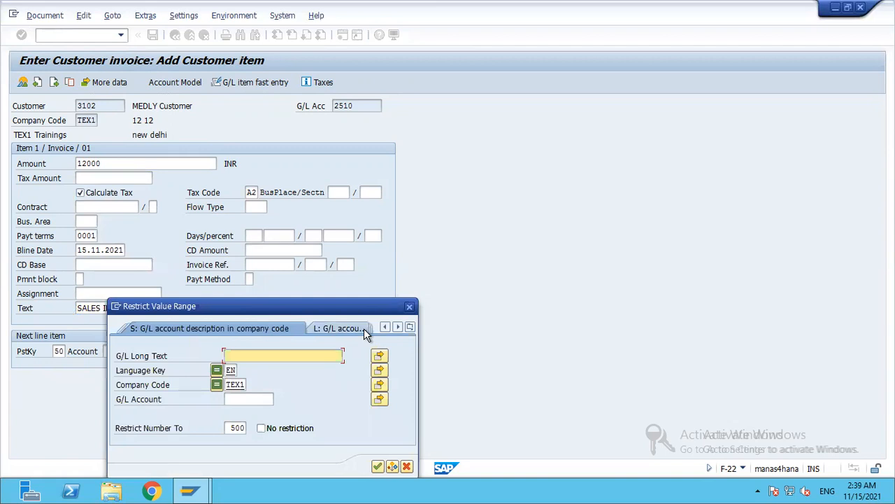
drag(298, 306, 277, 256)
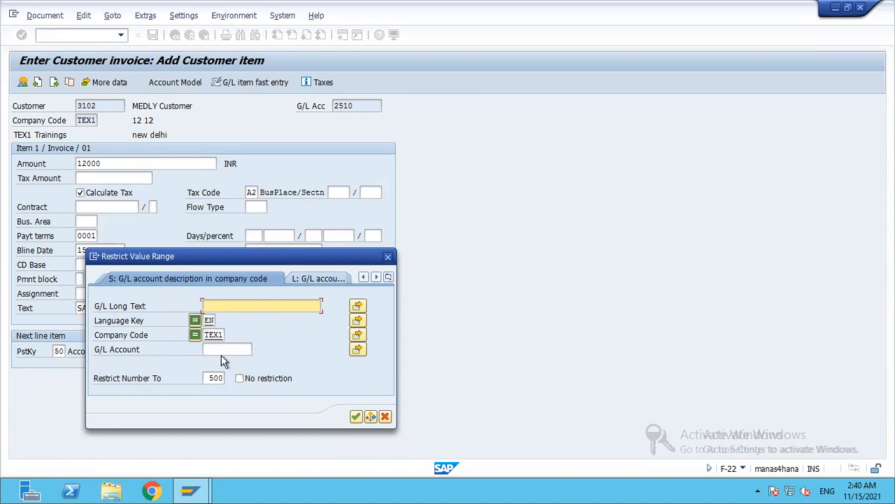
click(223, 351)
click(487, 363)
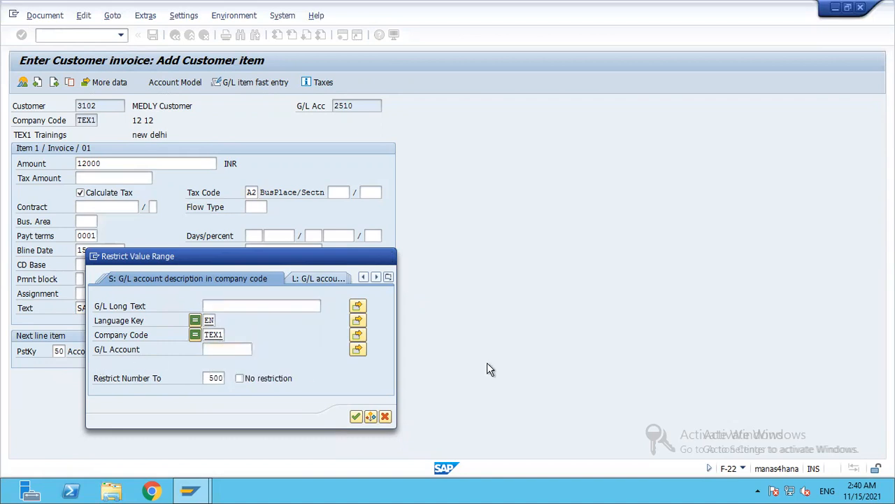
key(Return)
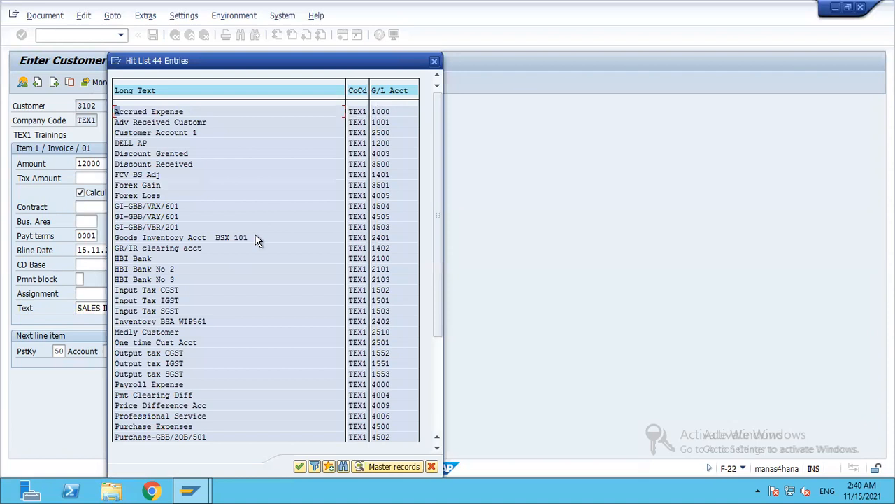
- Sort the G/L accounts by number ascending and choose Sales Revenue FI as the next line item's account
click(391, 91)
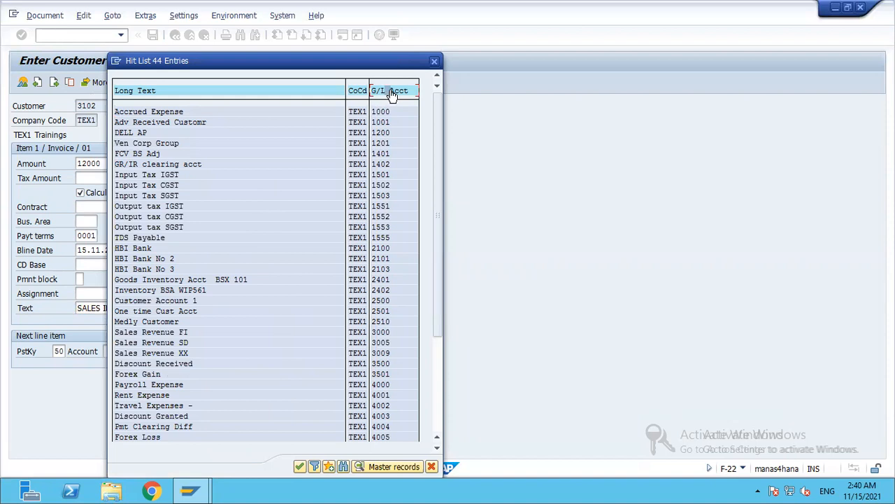
click(392, 92)
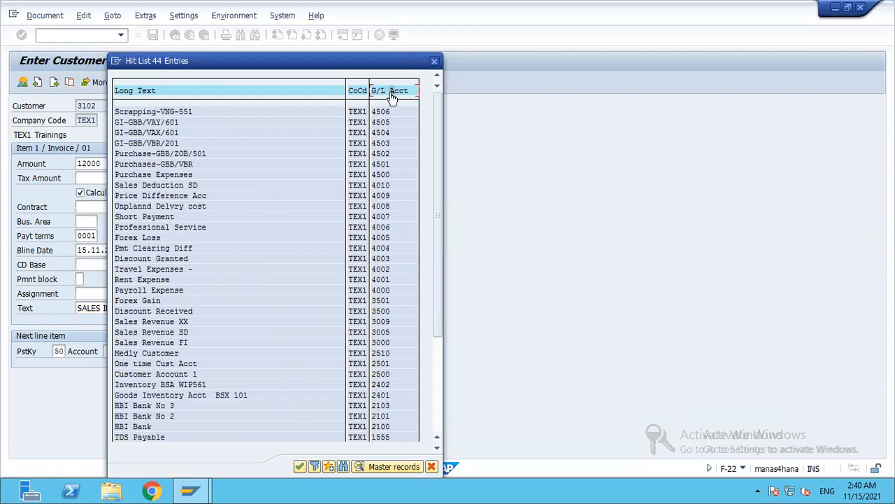
click(391, 95)
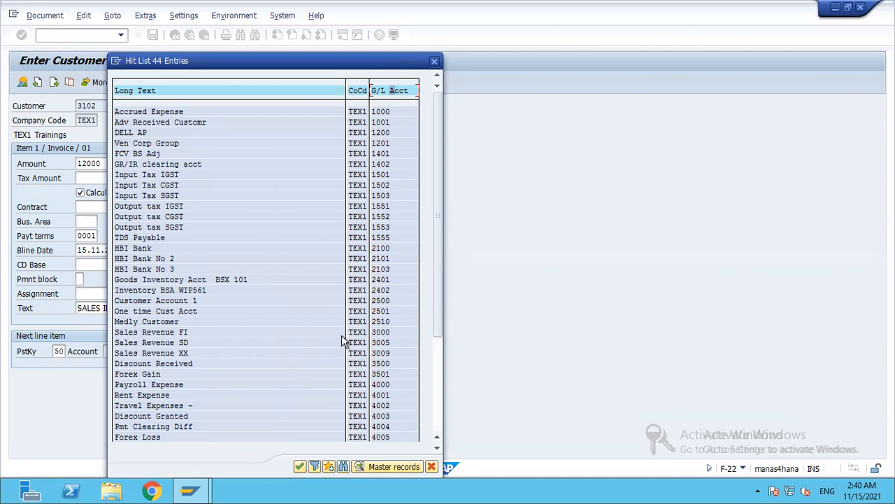
double_click(127, 332)
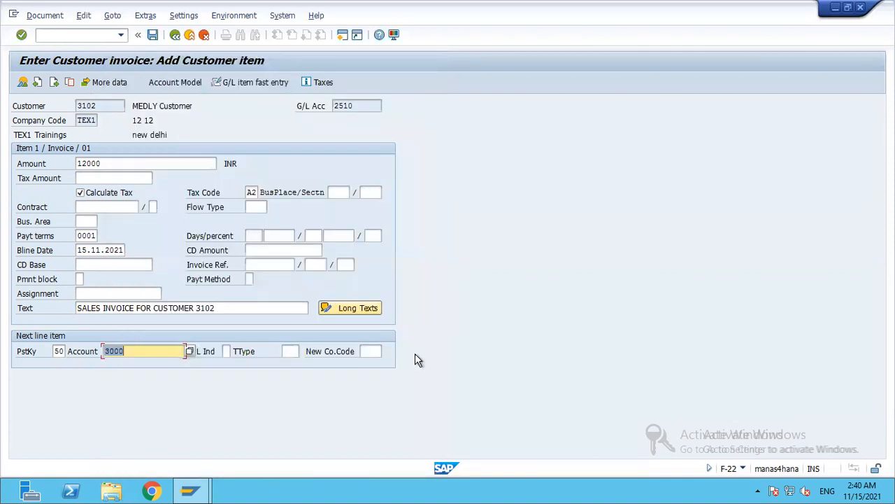
key(Return)
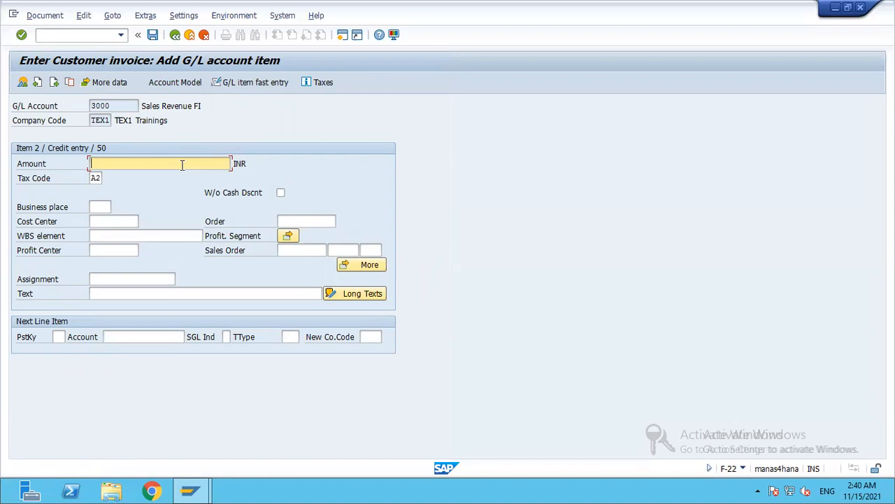
- Enter * as the revenue item's amount and + as its text to carry over the customer item's values
text(*)
click(130, 295)
text(+)
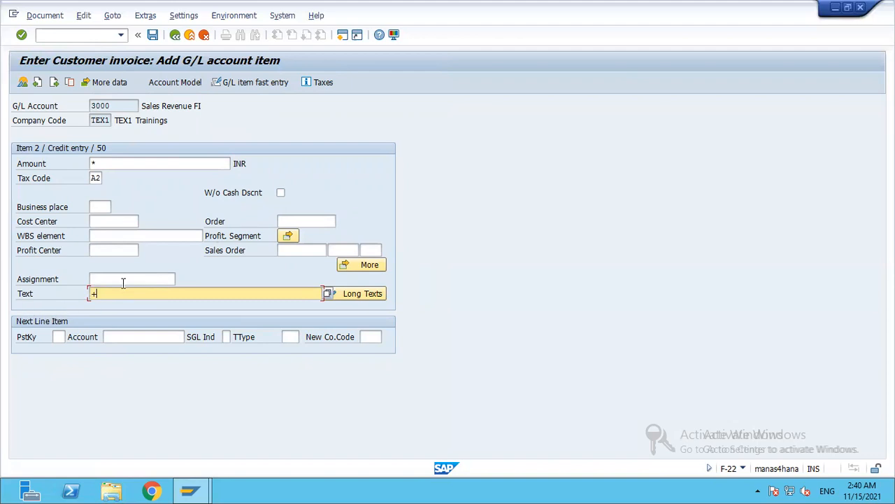
- Assign cost center B101001 (CC_CONSULTING) to the revenue item and confirm the item's entries
click(103, 221)
click(144, 220)
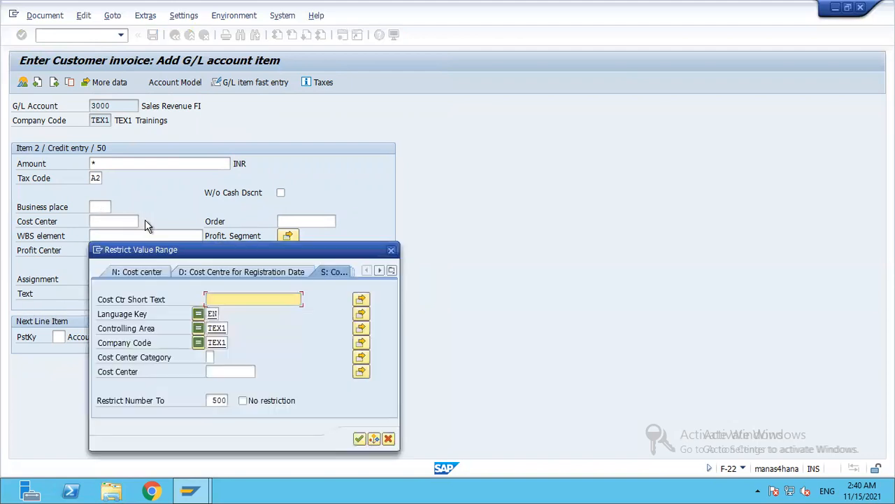
click(231, 371)
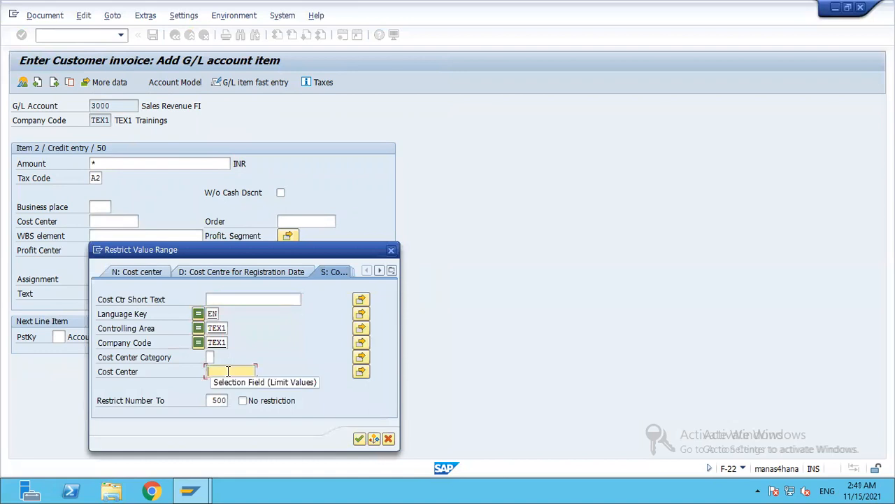
key(Return)
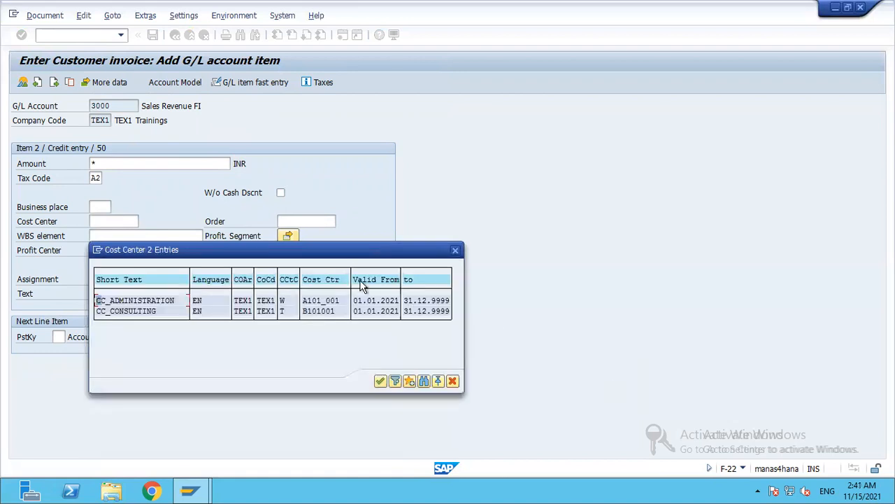
double_click(121, 316)
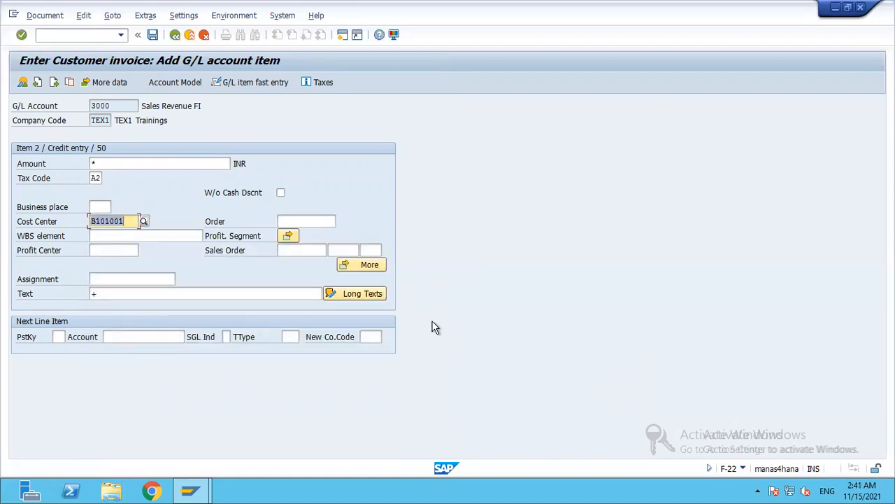
key(Return)
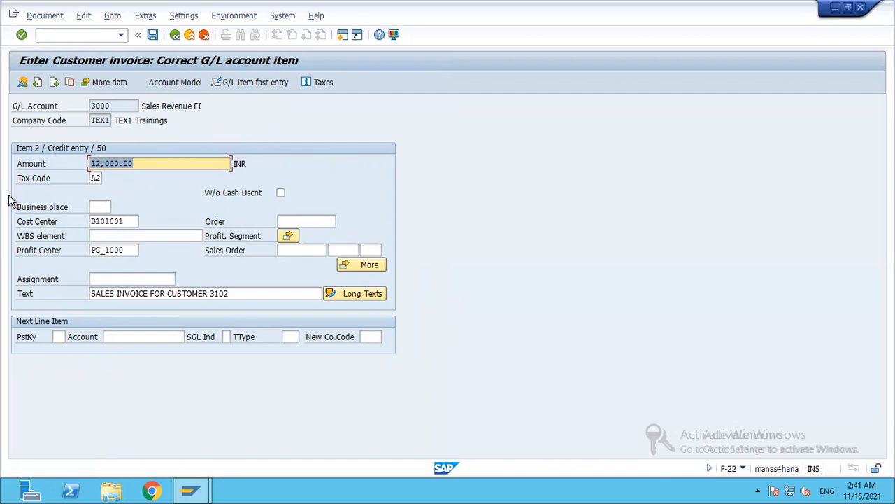
- Simulate the customer invoice and post it
click(50, 15)
click(46, 75)
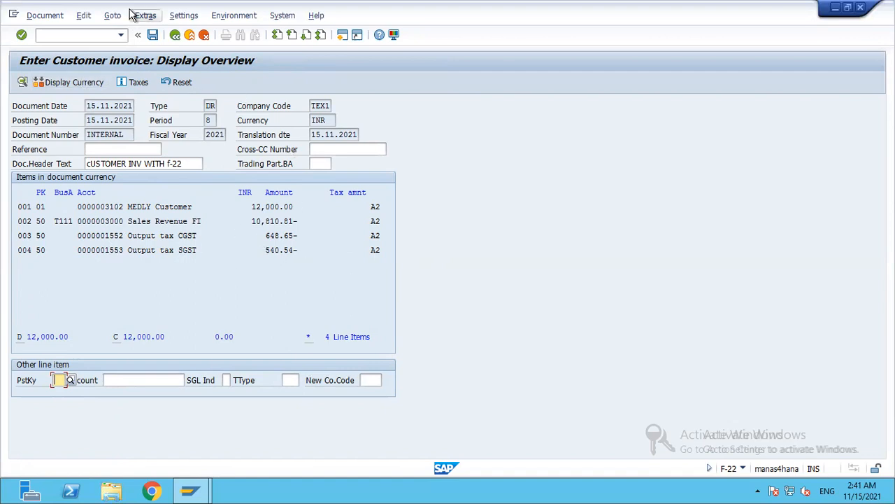
click(44, 17)
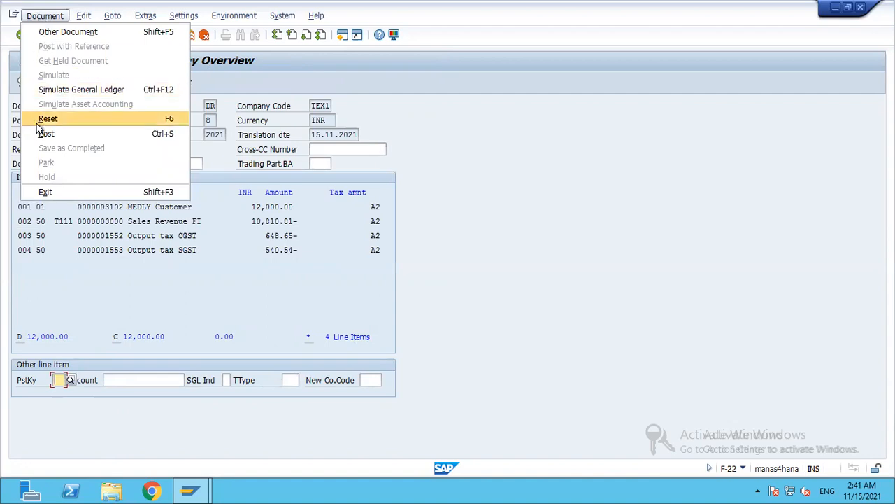
click(575, 189)
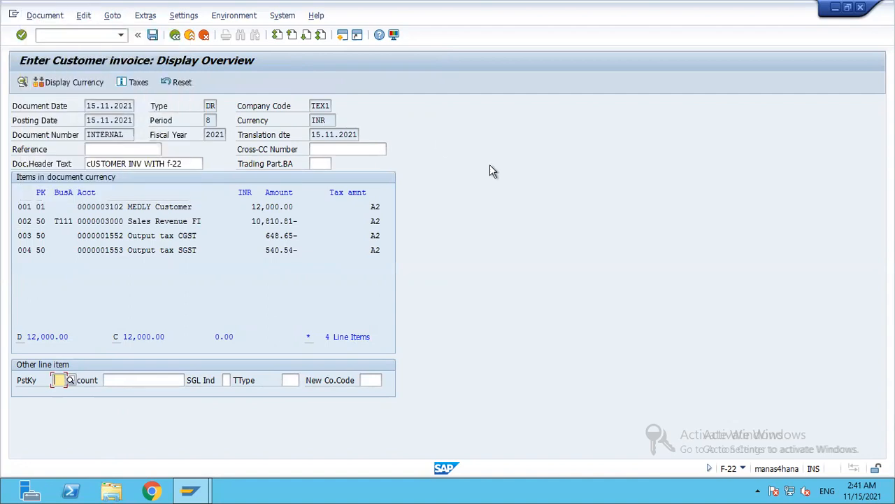
click(152, 35)
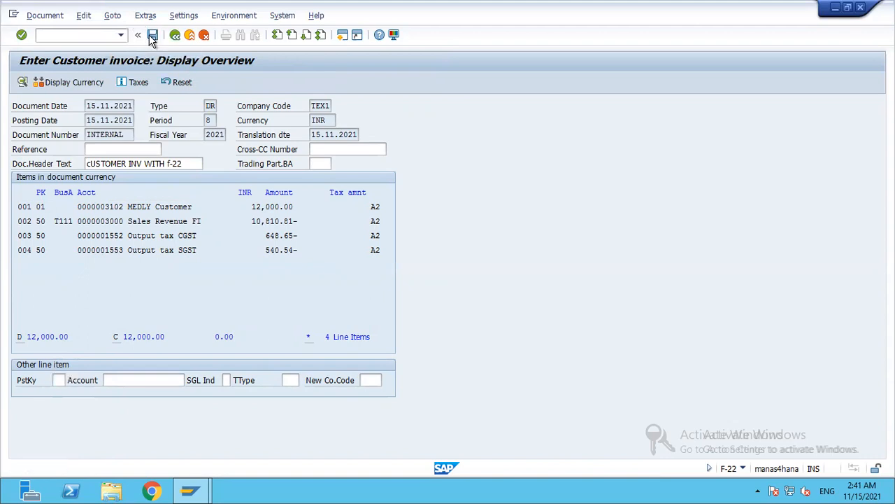